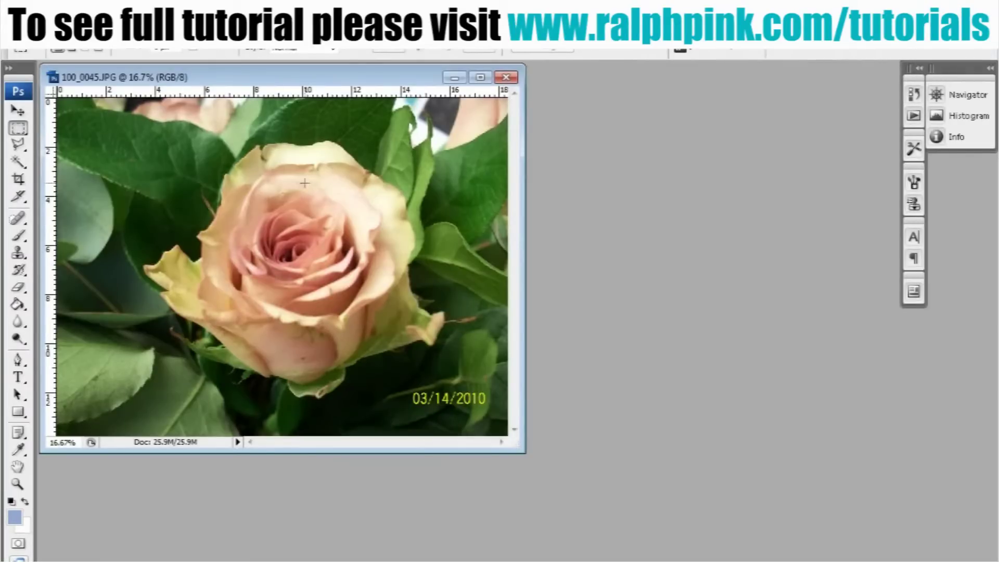
Maximize the rose photo window and zoom in twice on the rose with the Zoom tool.
{"action": "left_click", "coordinate": [479, 77]}
{"action": "left_click", "coordinate": [18, 483]}
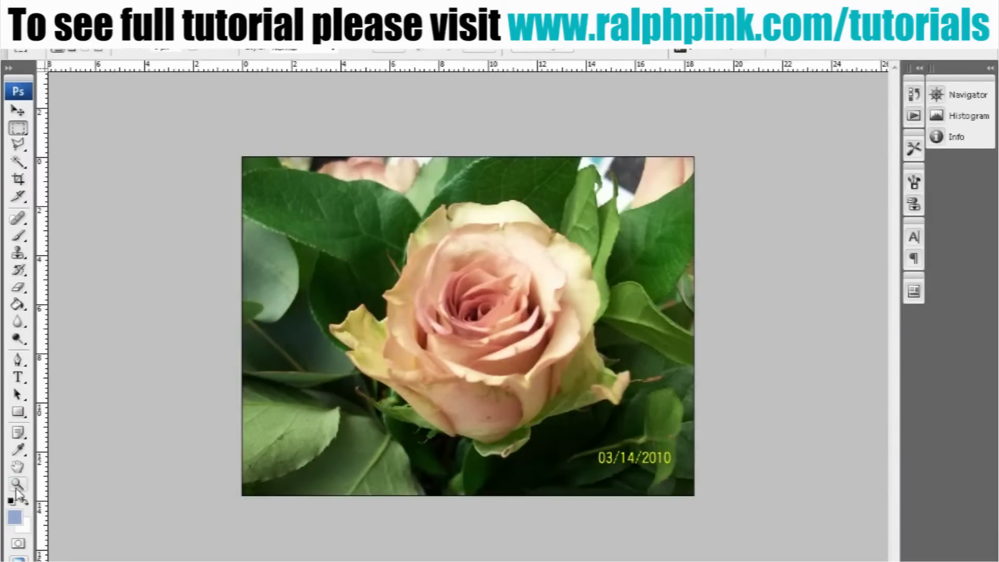
{"action": "left_click", "coordinate": [503, 351]}
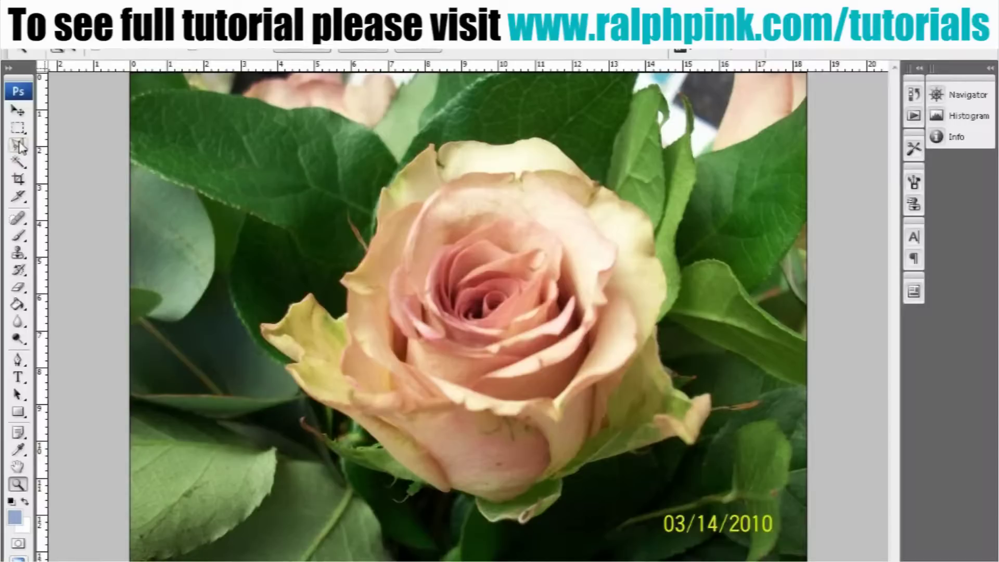
Show the toolbox in two columns and choose the Magnetic Lasso.
{"action": "left_click", "coordinate": [9, 70]}
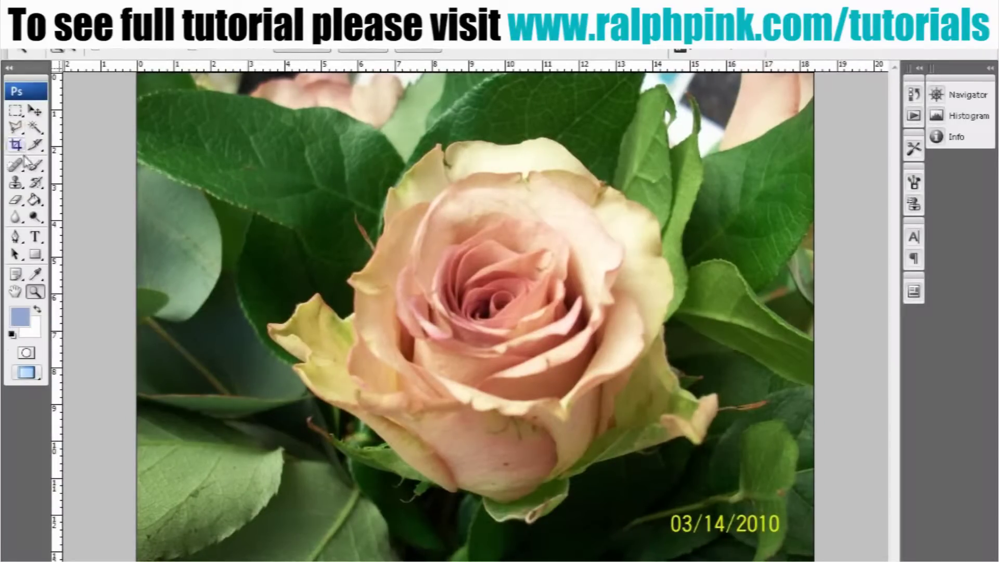
{"action": "left_click", "coordinate": [18, 130]}
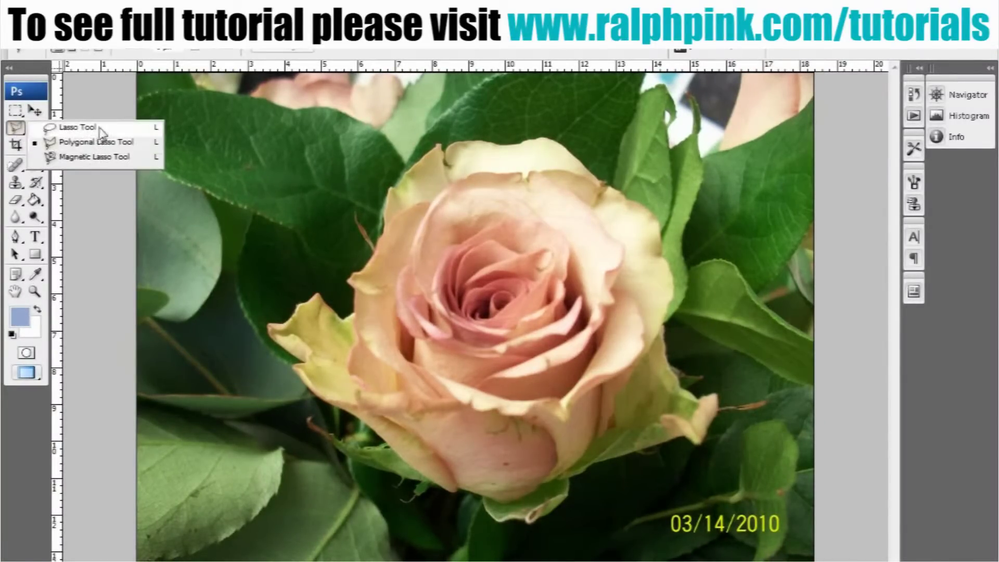
{"action": "left_click", "coordinate": [91, 156]}
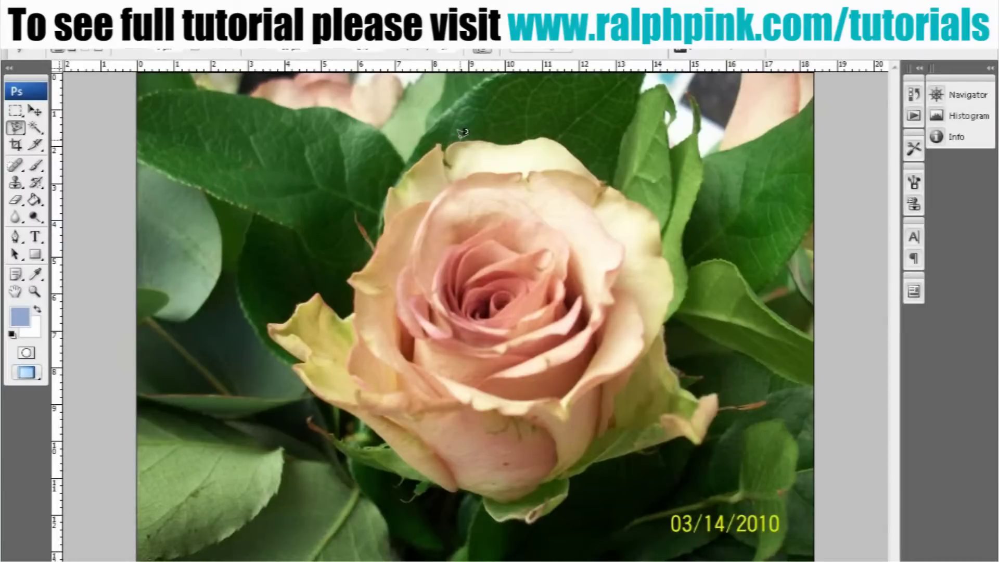
Trace the rose's top, leaf and petal edges, removing misplaced edge points.
{"action": "mouse_move", "coordinate": [465, 127]}
{"action": "left_mouse_down"}
{"action": "mouse_move", "coordinate": [556, 126]}
{"action": "mouse_move", "coordinate": [605, 143]}
{"action": "mouse_move", "coordinate": [627, 166]}
{"action": "left_mouse_up"}
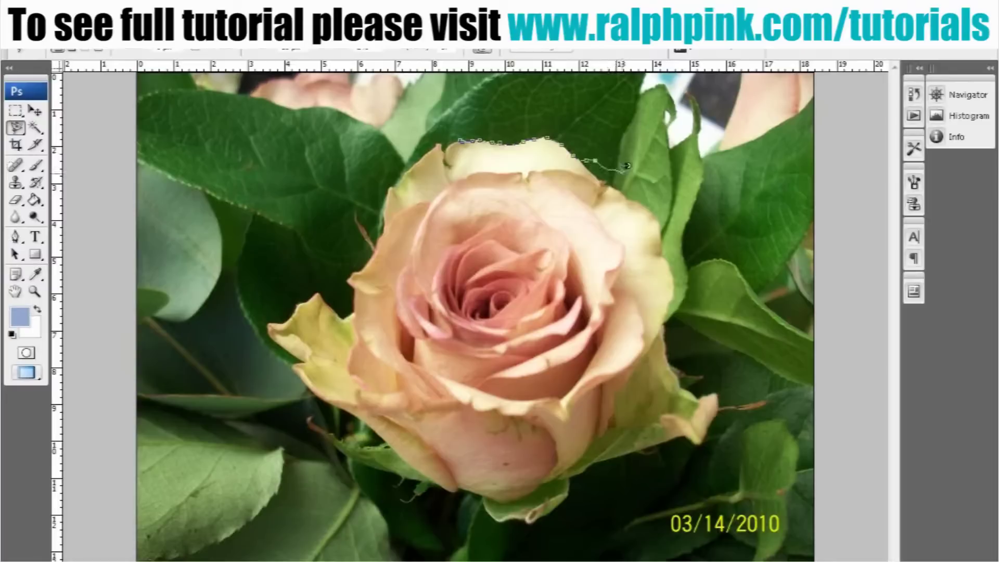
{"action": "mouse_move", "coordinate": [702, 192]}
{"action": "left_mouse_down"}
{"action": "mouse_move", "coordinate": [697, 255]}
{"action": "mouse_move", "coordinate": [688, 234]}
{"action": "mouse_move", "coordinate": [710, 247]}
{"action": "mouse_move", "coordinate": [693, 213]}
{"action": "left_mouse_up"}
{"action": "key", "text": "BackSpace"}
{"action": "key", "text": "BackSpace"}
{"action": "key", "text": "BackSpace"}
{"action": "key", "text": "BackSpace"}
{"action": "key", "text": "BackSpace"}
{"action": "key", "text": "BackSpace"}
{"action": "mouse_move", "coordinate": [595, 156]}
{"action": "left_mouse_down"}
{"action": "mouse_move", "coordinate": [657, 211]}
{"action": "mouse_move", "coordinate": [672, 272]}
{"action": "mouse_move", "coordinate": [671, 358]}
{"action": "mouse_move", "coordinate": [698, 390]}
{"action": "mouse_move", "coordinate": [719, 386]}
{"action": "mouse_move", "coordinate": [724, 405]}
{"action": "mouse_move", "coordinate": [704, 439]}
{"action": "mouse_move", "coordinate": [684, 425]}
{"action": "mouse_move", "coordinate": [587, 462]}
{"action": "mouse_move", "coordinate": [568, 473]}
{"action": "mouse_move", "coordinate": [567, 495]}
{"action": "mouse_move", "coordinate": [518, 518]}
{"action": "mouse_move", "coordinate": [479, 501]}
{"action": "mouse_move", "coordinate": [481, 486]}
{"action": "mouse_move", "coordinate": [375, 462]}
{"action": "mouse_move", "coordinate": [314, 426]}
{"action": "mouse_move", "coordinate": [304, 410]}
{"action": "mouse_move", "coordinate": [347, 436]}
{"action": "mouse_move", "coordinate": [393, 443]}
{"action": "mouse_move", "coordinate": [298, 366]}
{"action": "mouse_move", "coordinate": [302, 350]}
{"action": "mouse_move", "coordinate": [266, 311]}
{"action": "mouse_move", "coordinate": [275, 321]}
{"action": "mouse_move", "coordinate": [329, 289]}
{"action": "mouse_move", "coordinate": [339, 311]}
{"action": "mouse_move", "coordinate": [352, 304]}
{"action": "mouse_move", "coordinate": [400, 171]}
{"action": "mouse_move", "coordinate": [461, 134]}
{"action": "left_mouse_up"}
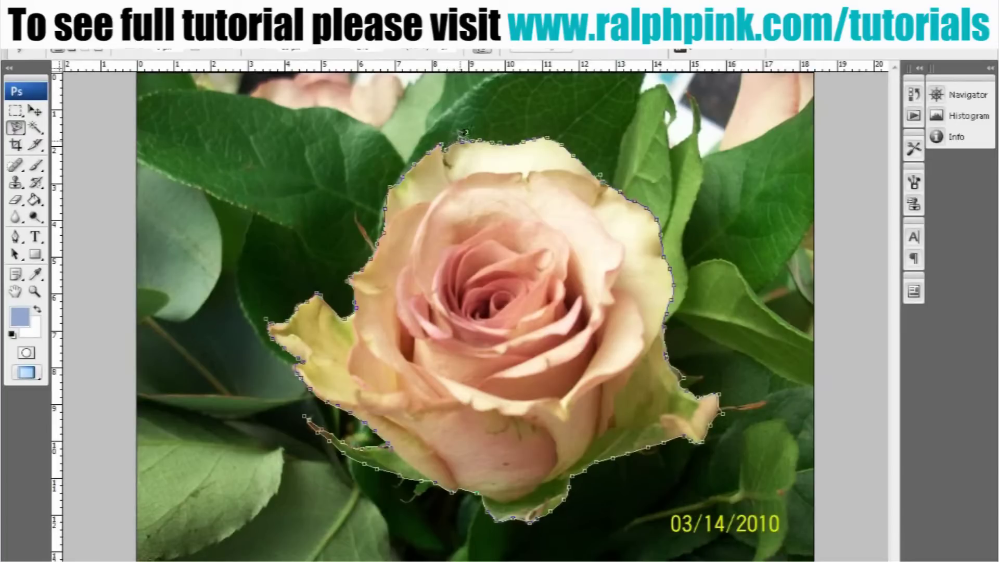
Close the rose selection, then subtract a small area at its right edge with the Polygonal Lasso.
{"action": "left_click", "coordinate": [464, 133]}
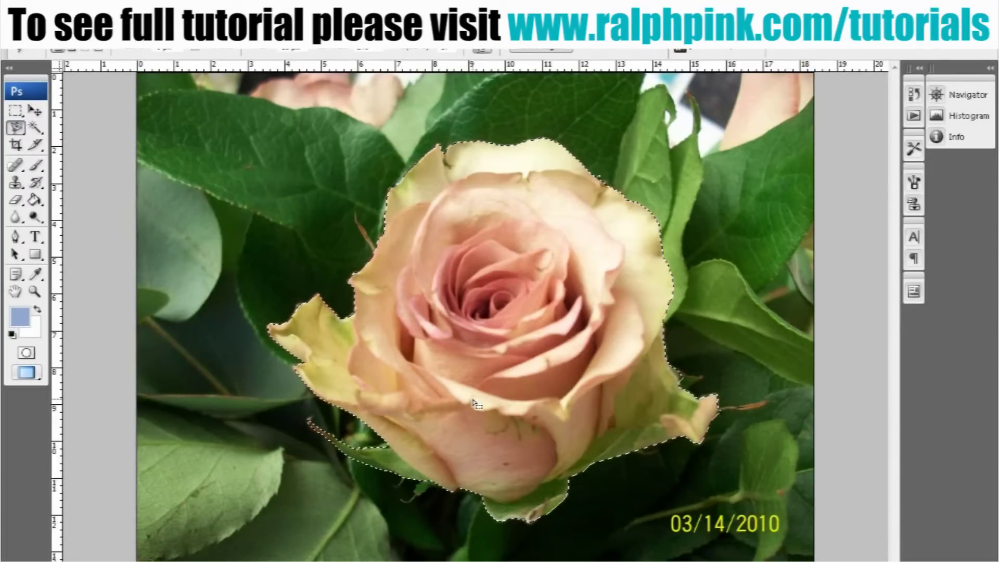
{"action": "left_click", "coordinate": [16, 127]}
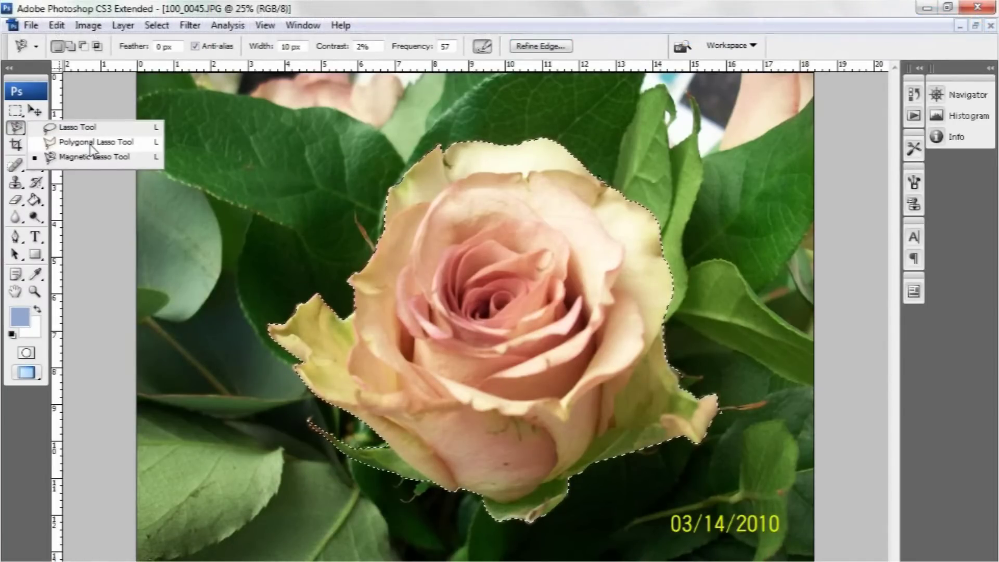
{"action": "left_click", "coordinate": [91, 144]}
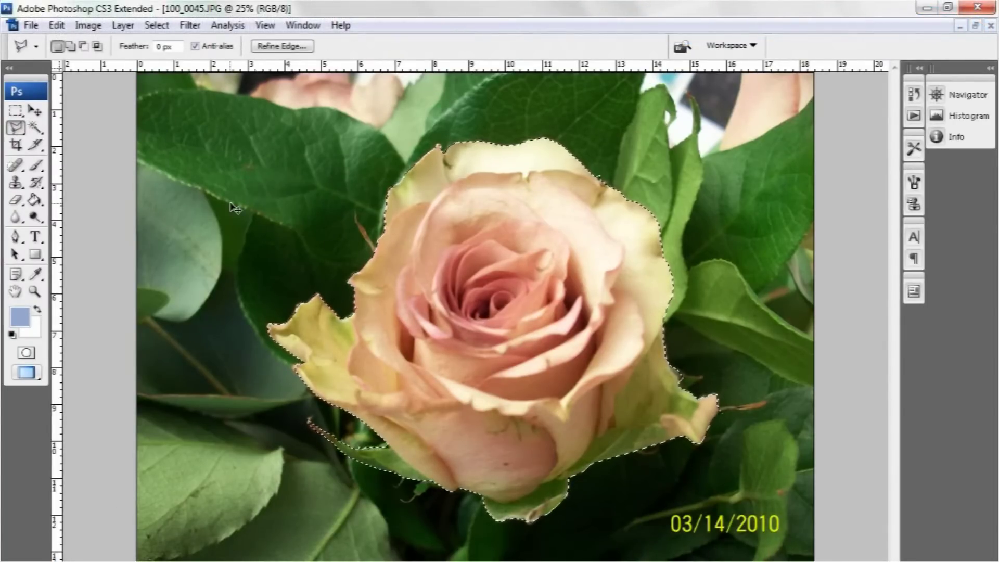
{"action": "key", "text": "ctrl+plus"}
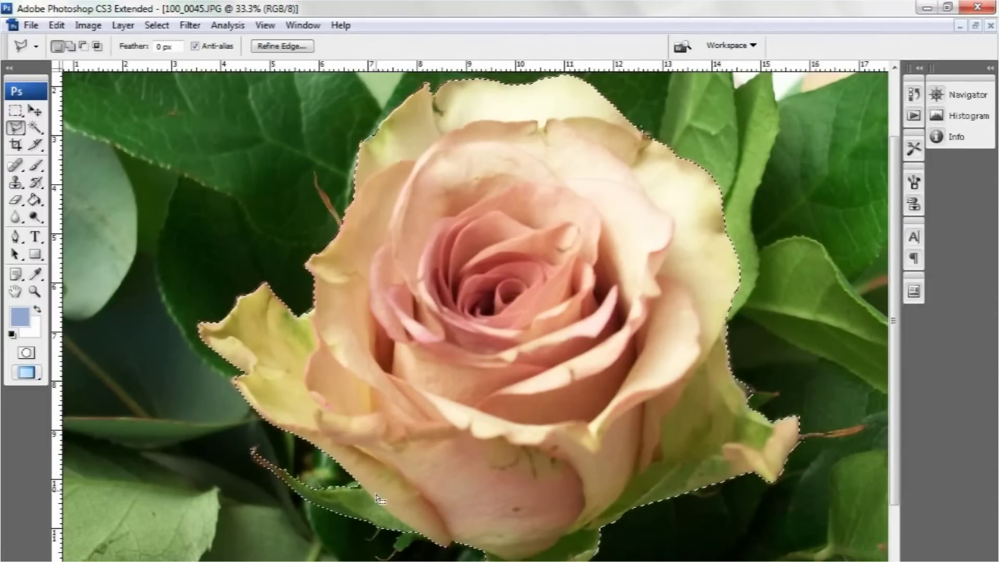
{"action": "key", "text": "alt"}
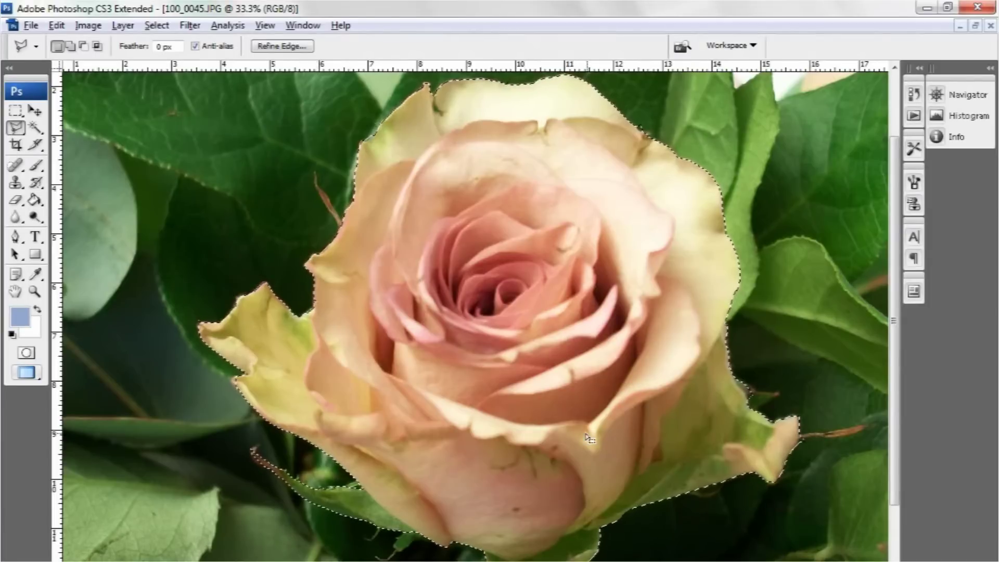
{"action": "key", "text": "shift"}
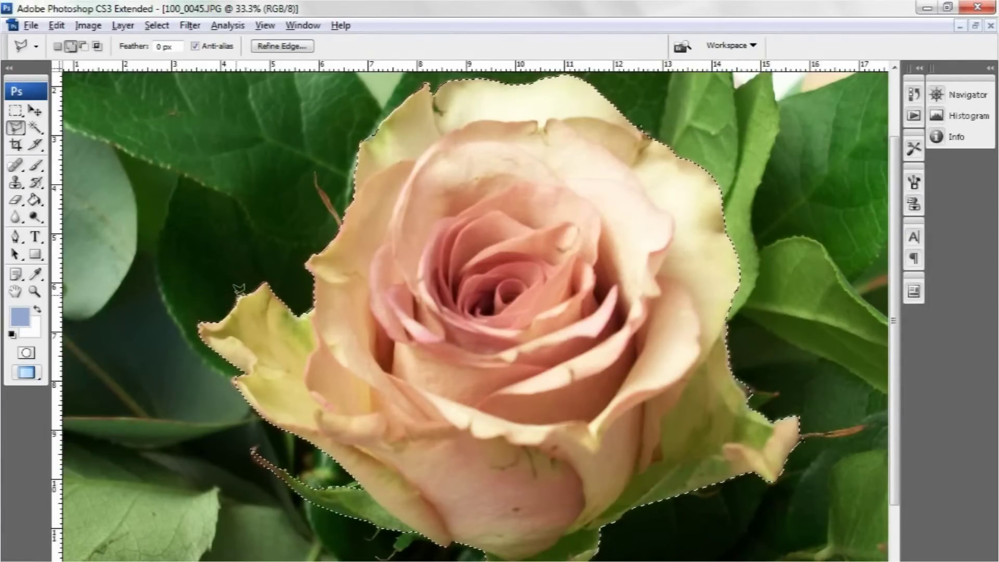
{"action": "key", "text": "alt"}
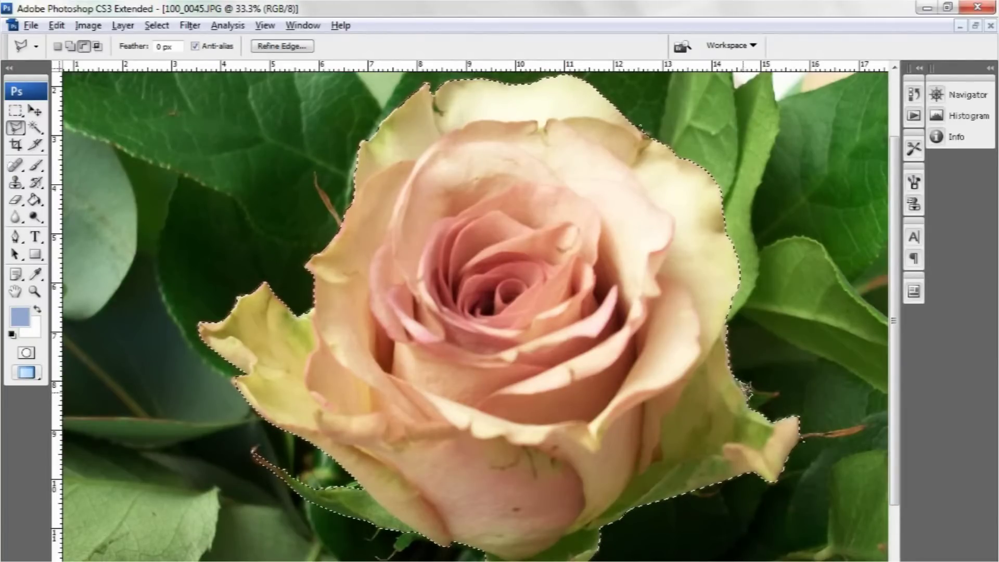
{"action": "left_click", "coordinate": [789, 346], "text": "alt"}
{"action": "double_click", "coordinate": [791, 385], "text": "alt"}
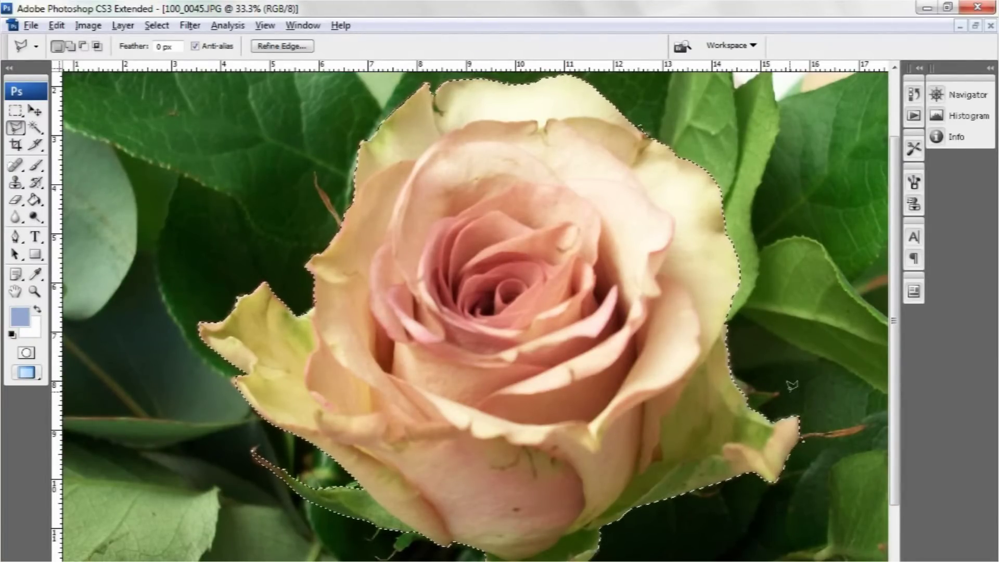
Invert the selection, delete the background around the rose to white, and deselect.
{"action": "key", "text": "ctrl+minus"}
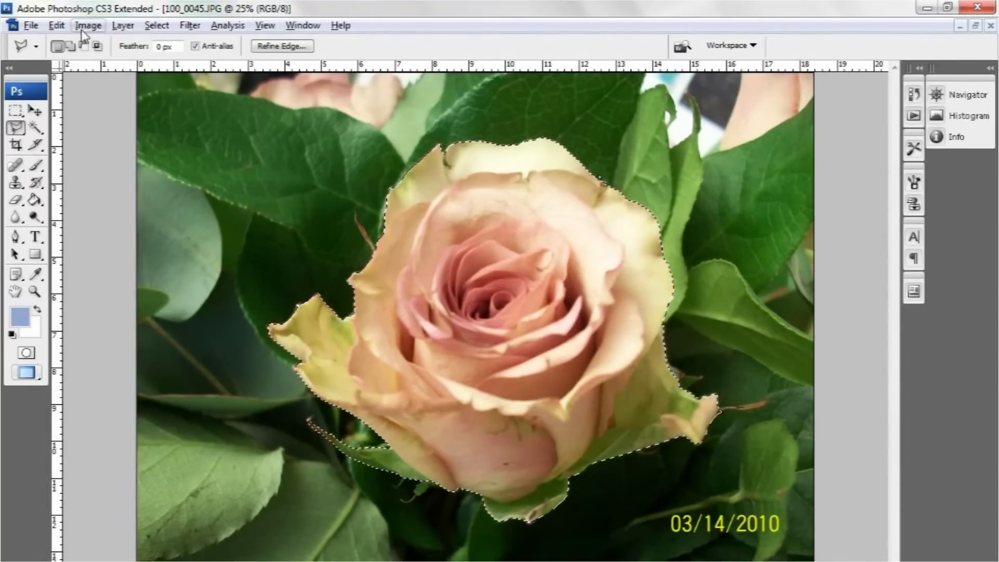
{"action": "key", "text": "ctrl+shift+i"}
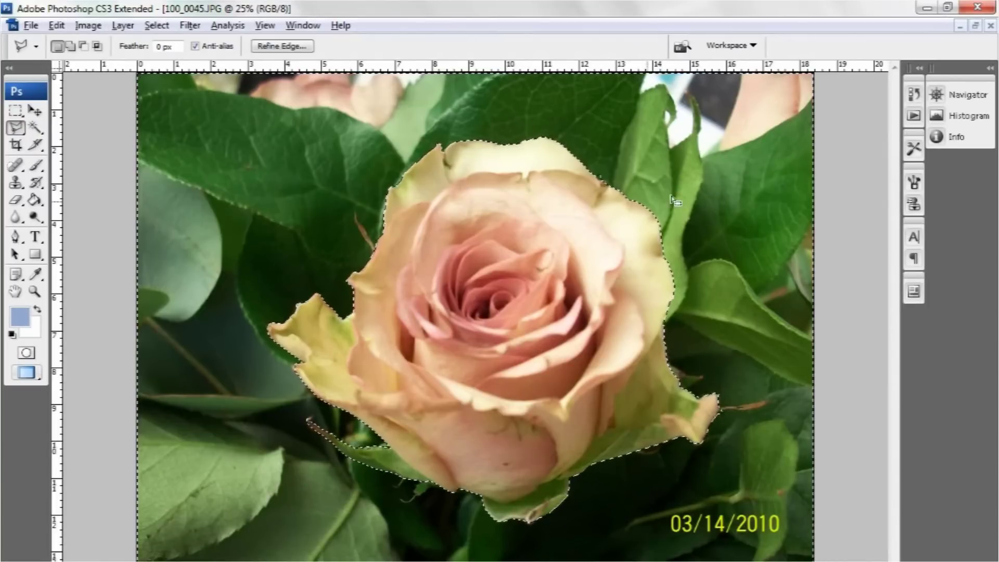
{"action": "key", "text": "Delete"}
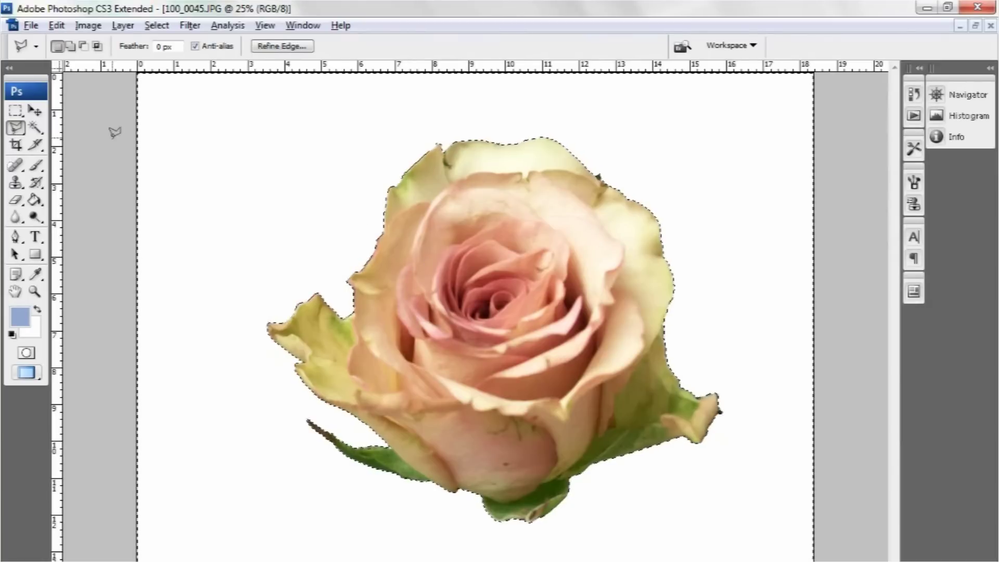
{"action": "left_click", "coordinate": [16, 111]}
{"action": "left_click", "coordinate": [409, 110]}
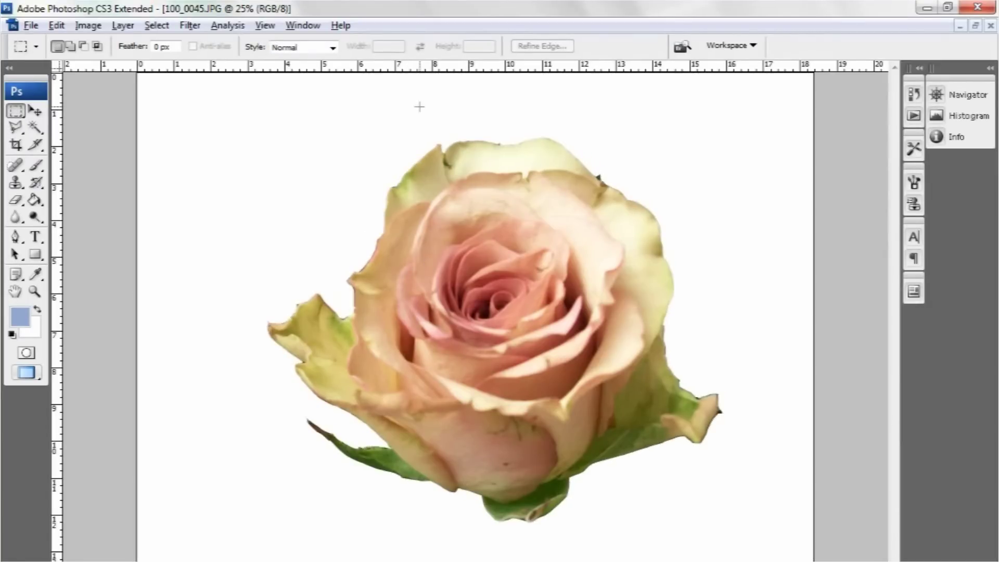
Erase the white background to transparency with the Magic Eraser.
{"action": "mouse_move", "coordinate": [16, 201]}
{"action": "left_mouse_down"}
{"action": "mouse_move", "coordinate": [68, 208]}
{"action": "mouse_move", "coordinate": [104, 229]}
{"action": "left_mouse_up"}
{"action": "left_click", "coordinate": [330, 171]}
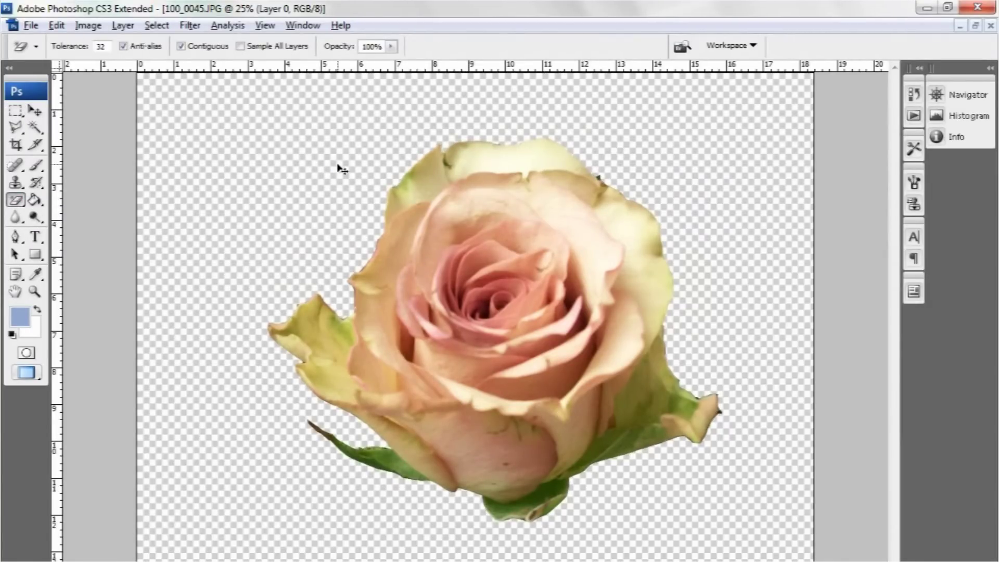
{"action": "key", "text": "ctrl+minus"}
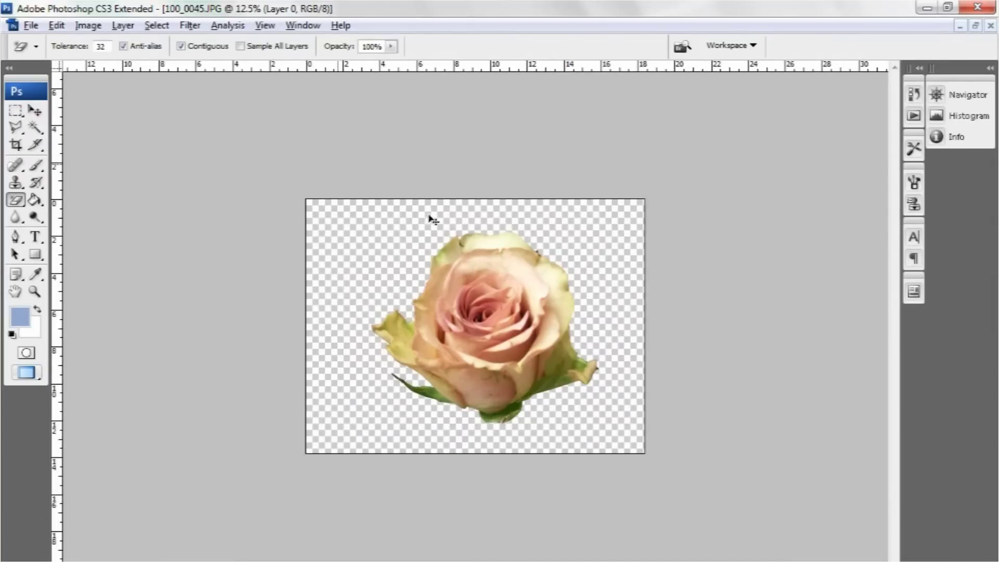
Try scaling the rose with Free Transform, then cancel so its size stays unchanged.
{"action": "key", "text": "ctrl+t"}
{"action": "left_click_drag", "start_coordinate": [605, 237], "coordinate": [680, 277]}
{"action": "left_click_drag", "start_coordinate": [469, 295], "coordinate": [496, 257]}
{"action": "mouse_move", "coordinate": [536, 359]}
{"action": "left_mouse_down"}
{"action": "mouse_move", "coordinate": [502, 348]}
{"action": "mouse_move", "coordinate": [577, 351]}
{"action": "mouse_move", "coordinate": [552, 352]}
{"action": "left_mouse_up"}
{"action": "key", "text": "ctrl+z"}
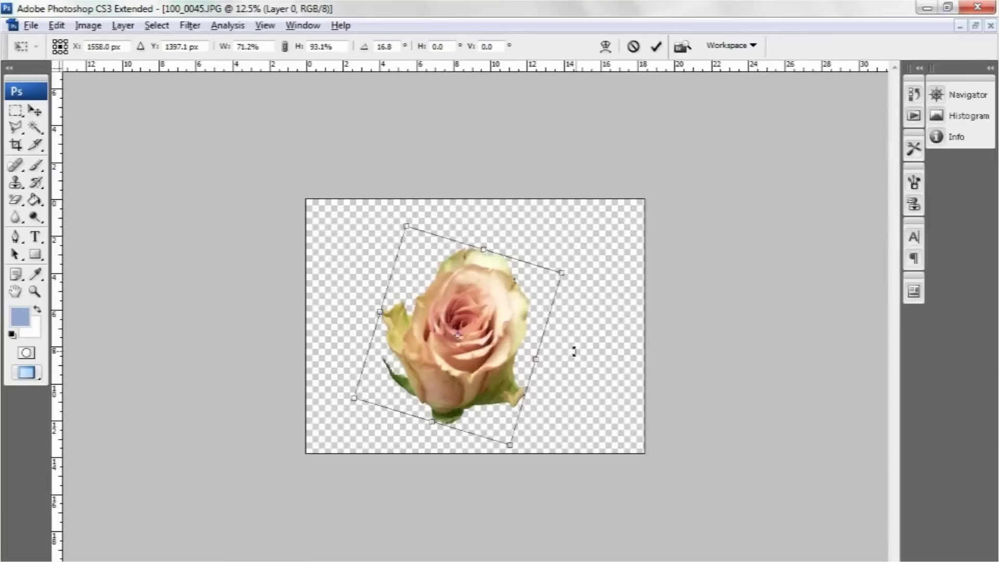
{"action": "key", "text": "e"}
{"action": "key", "text": "Escape"}
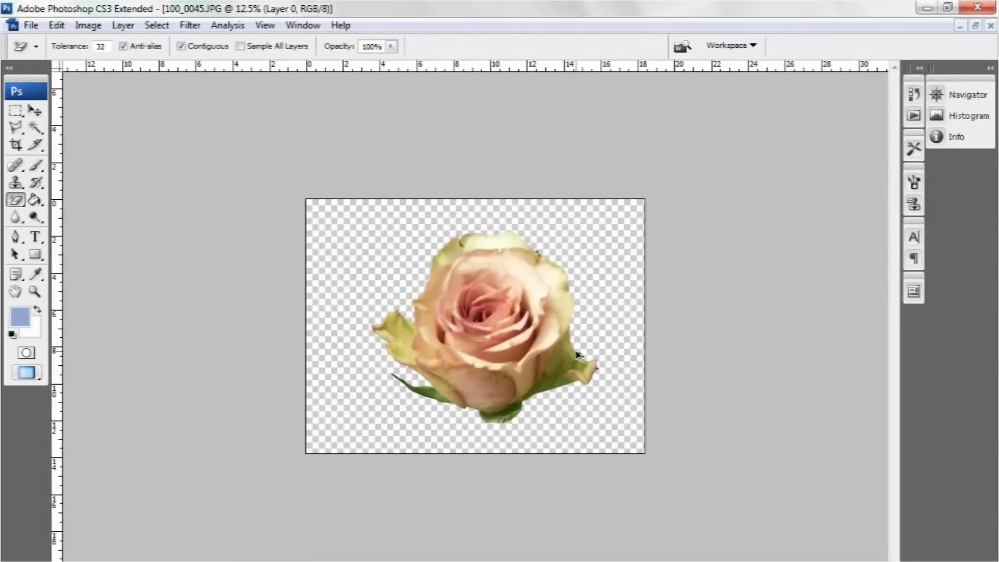
{"action": "key", "text": "ctrl+plus"}
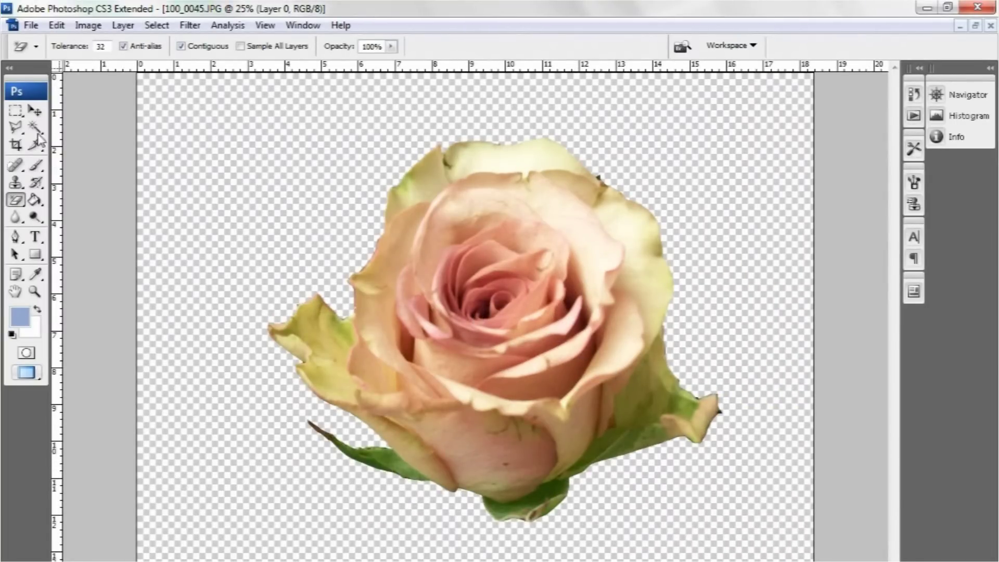
Switch to the Move tool, zoom out, and close the 100_0045.JPG document.
{"action": "left_click", "coordinate": [34, 111]}
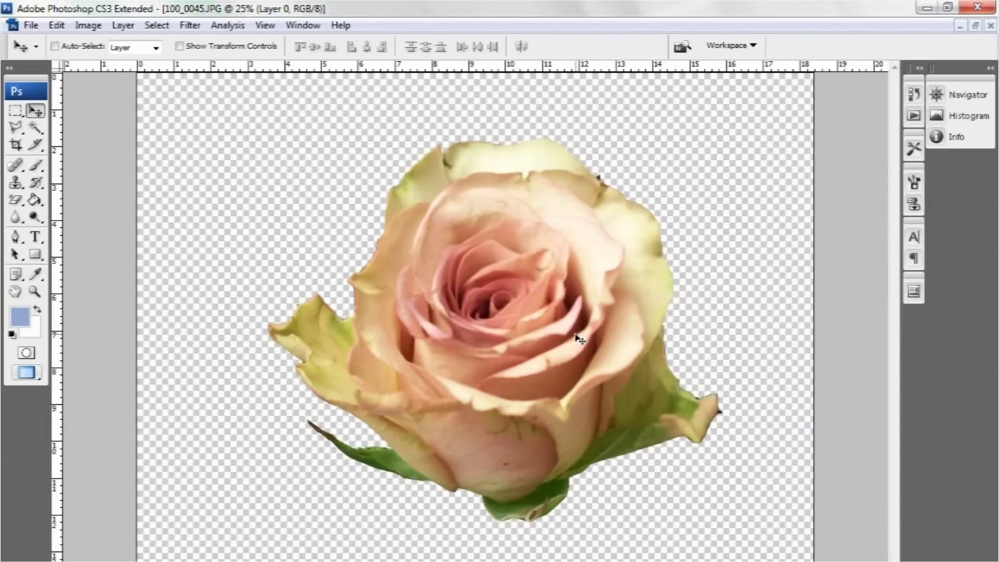
{"action": "key", "text": "ctrl+minus"}
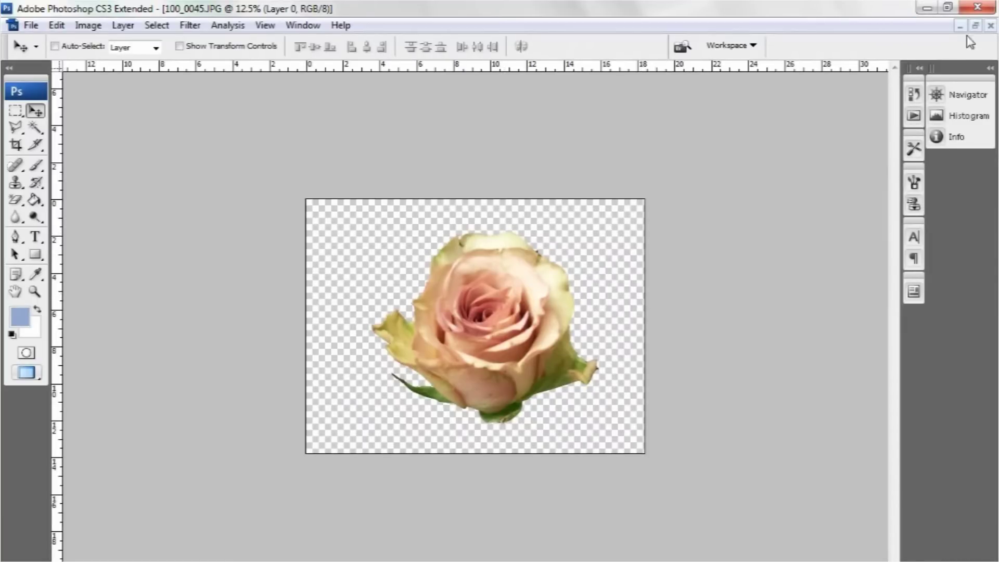
{"action": "left_click", "coordinate": [990, 25]}
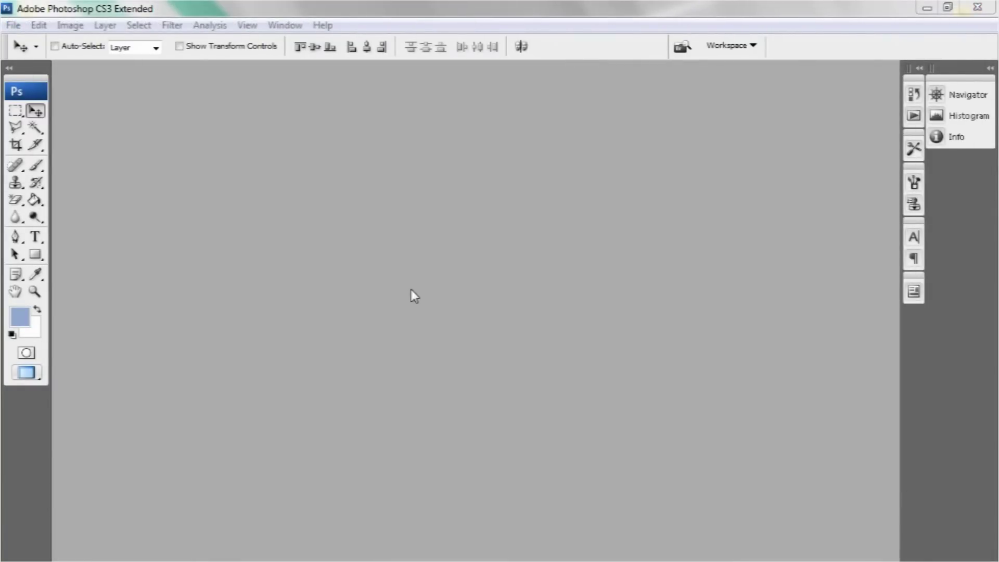
{"action": "left_click", "coordinate": [13, 25]}
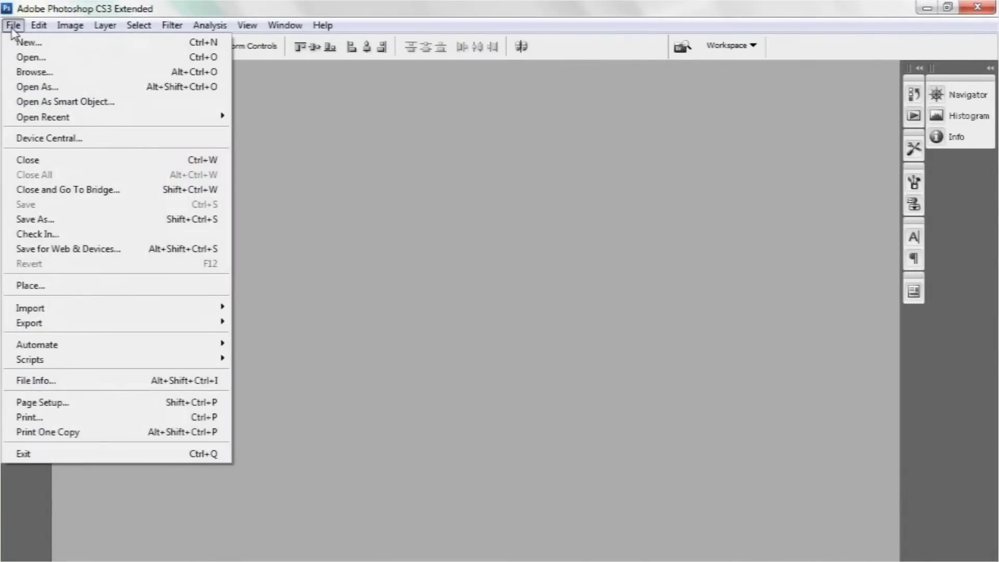
{"action": "left_click", "coordinate": [22, 61]}
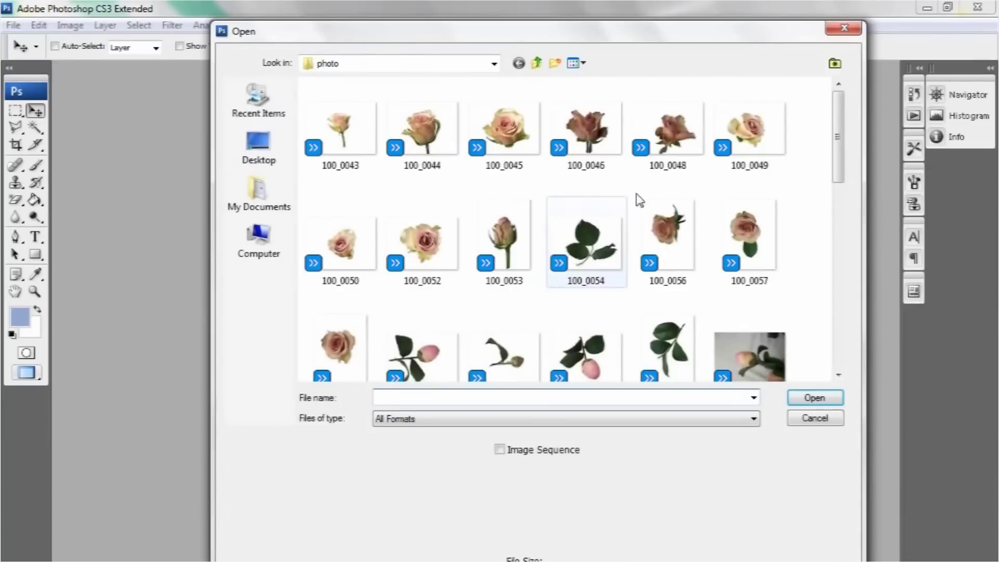
{"action": "mouse_move", "coordinate": [837, 117]}
{"action": "left_mouse_down"}
{"action": "mouse_move", "coordinate": [837, 142]}
{"action": "mouse_move", "coordinate": [838, 112]}
{"action": "left_mouse_up"}
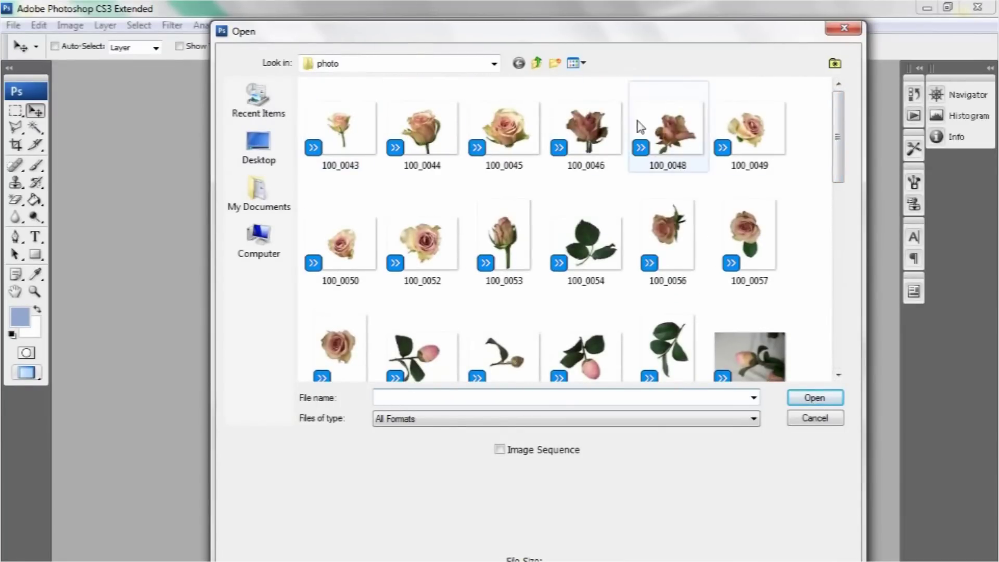
{"action": "left_click_drag", "start_coordinate": [836, 114], "coordinate": [822, 217]}
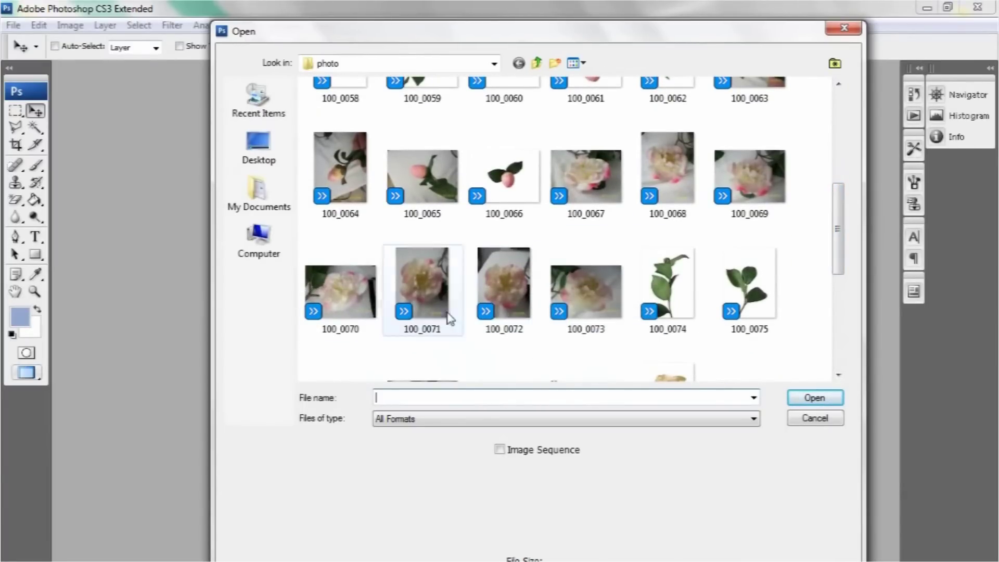
{"action": "left_click", "coordinate": [426, 185]}
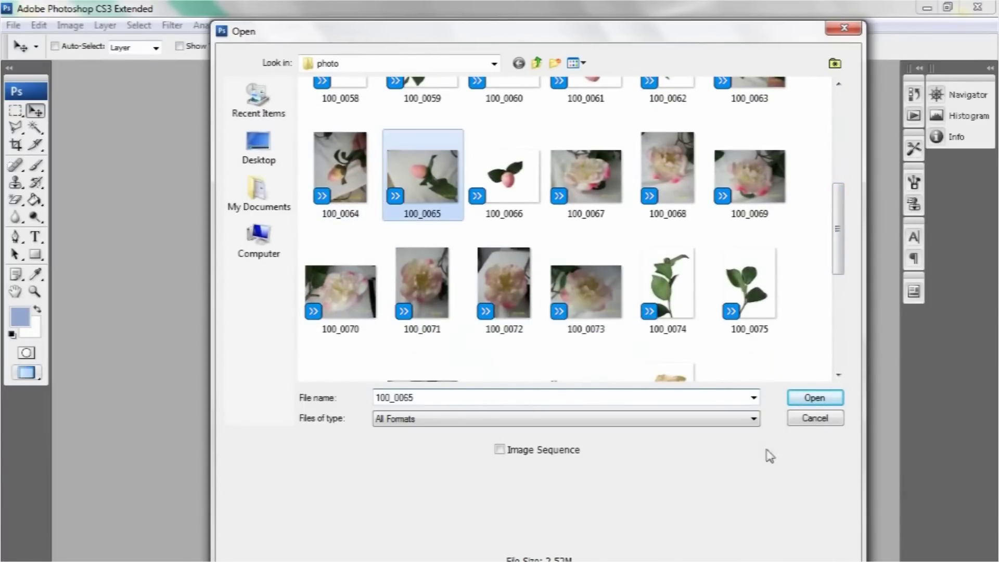
{"action": "left_click", "coordinate": [812, 399]}
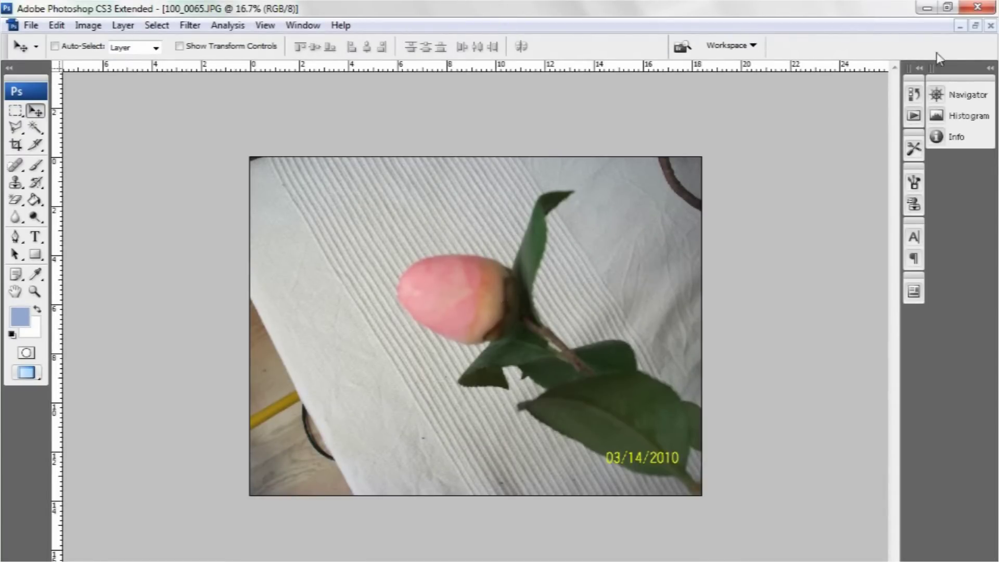
{"action": "left_click", "coordinate": [990, 25]}
Browse the photo folder in the Open dialog, then cancel without opening a file.
{"action": "left_click", "coordinate": [13, 25]}
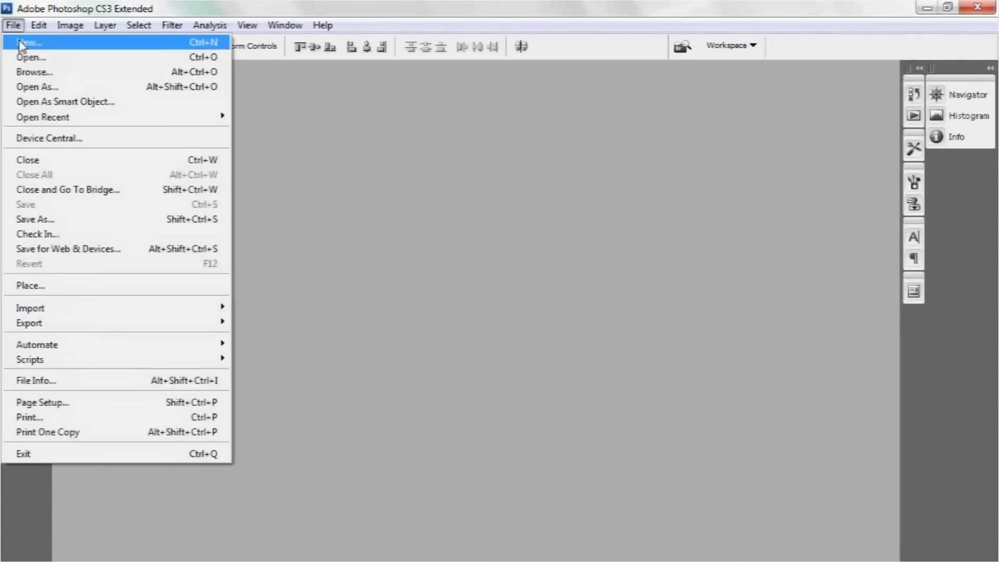
{"action": "left_click", "coordinate": [26, 57]}
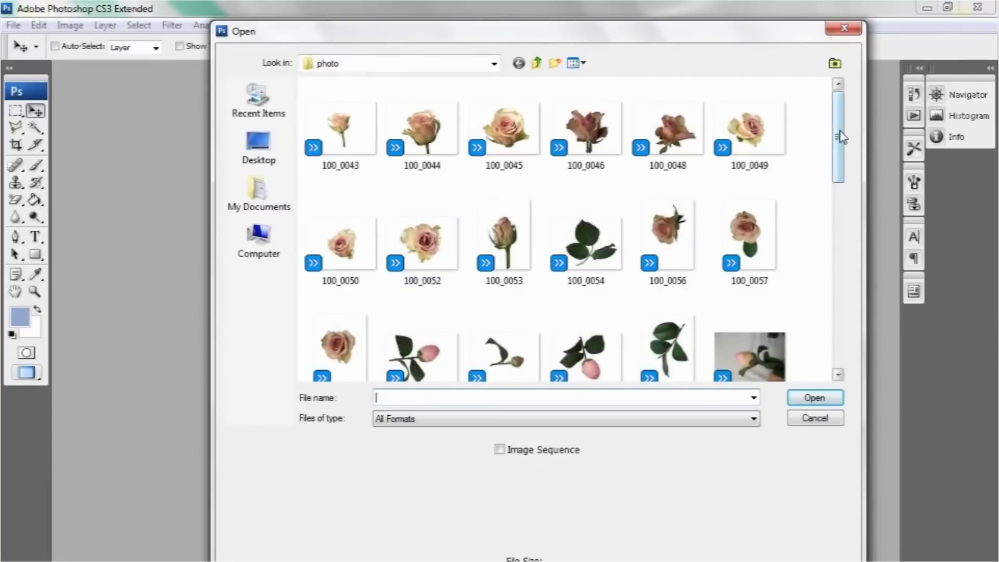
{"action": "left_click_drag", "start_coordinate": [841, 137], "coordinate": [845, 338]}
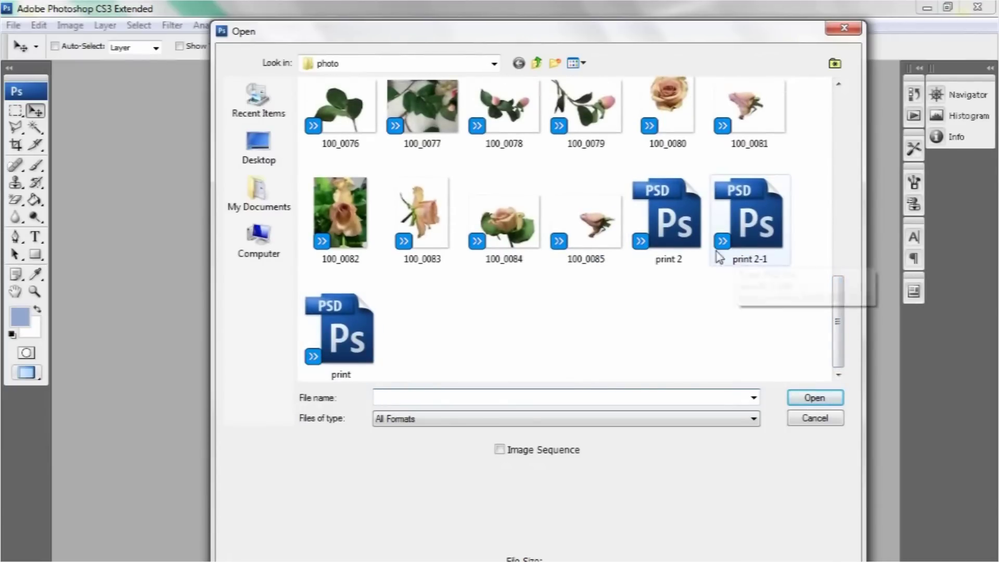
{"action": "left_click_drag", "start_coordinate": [835, 295], "coordinate": [845, 68]}
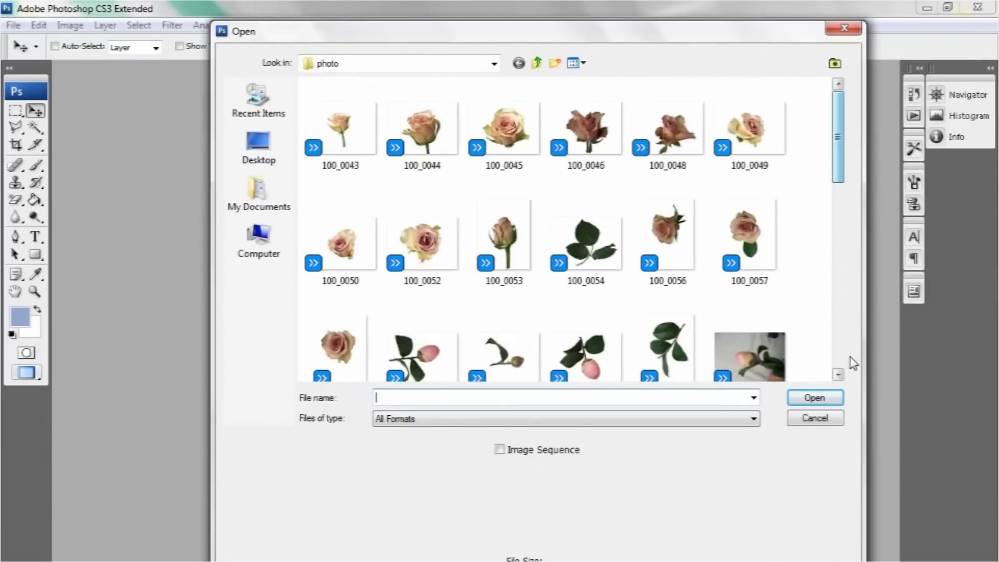
{"action": "left_click", "coordinate": [825, 417]}
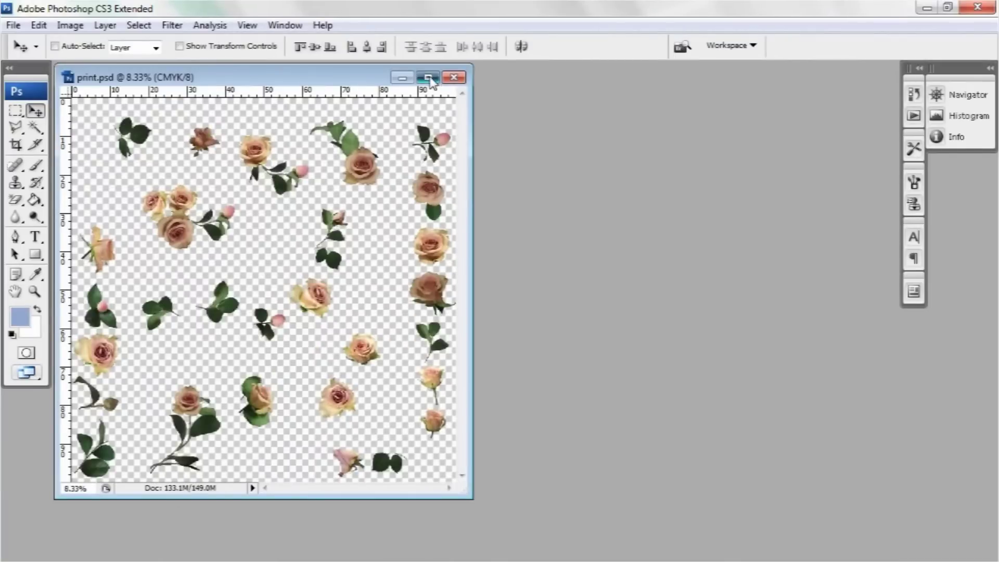
Maximize the print.psd page and zoom it to 12.5%.
{"action": "left_click", "coordinate": [430, 78]}
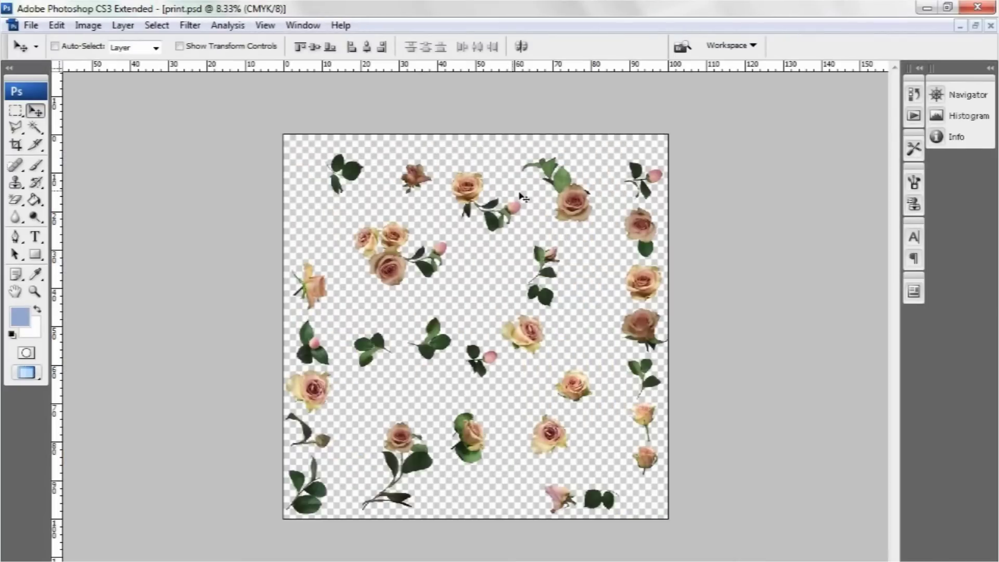
{"action": "key", "text": "ctrl+plus"}
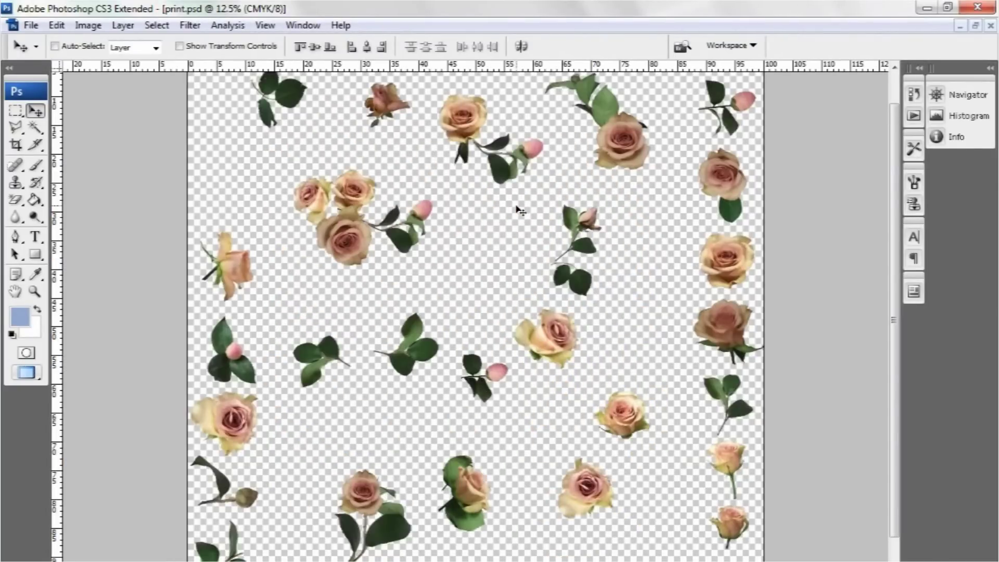
{"action": "scroll", "coordinate": [520, 210], "scroll_direction": "up", "scroll_amount": 1}
{"action": "scroll", "coordinate": [523, 205], "scroll_direction": "down", "scroll_amount": 2}
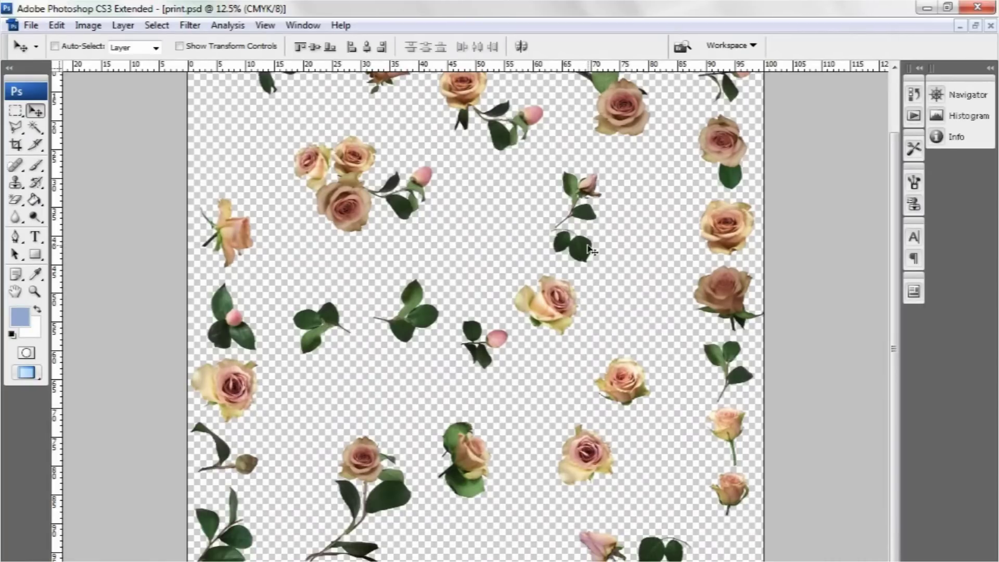
{"action": "scroll", "coordinate": [596, 312], "scroll_direction": "up", "scroll_amount": 2}
{"action": "scroll", "coordinate": [598, 312], "scroll_direction": "down", "scroll_amount": 1}
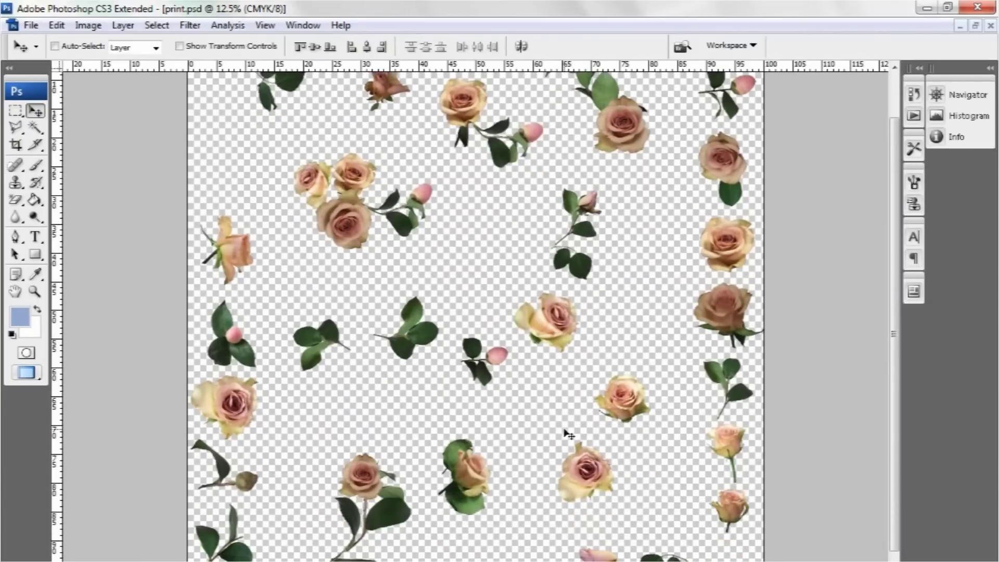
{"action": "scroll", "coordinate": [507, 380], "scroll_direction": "down", "scroll_amount": 1}
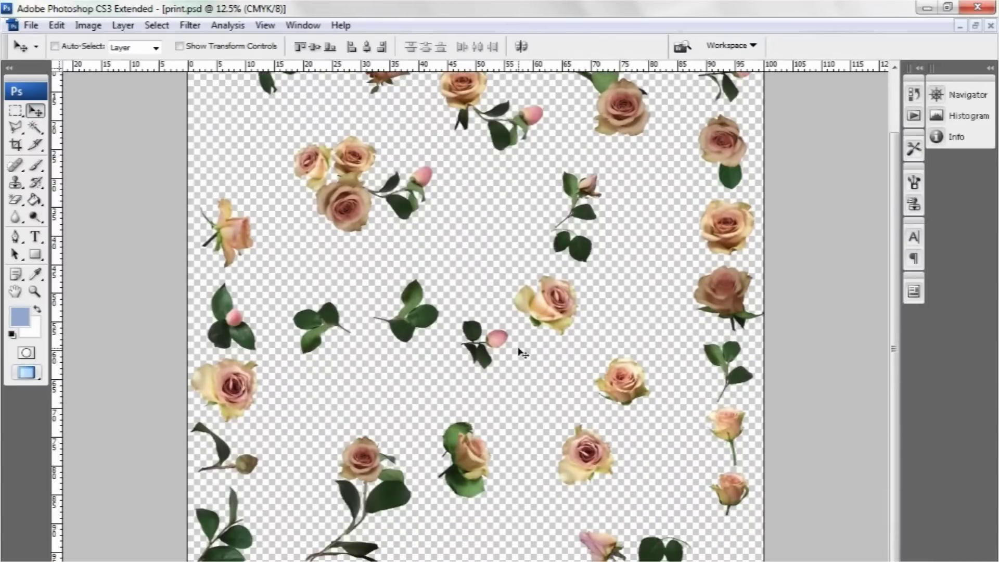
Nudge the leaf-and-rosebud sprig slightly lower-left and turn on Auto-Select Layer.
{"action": "mouse_move", "coordinate": [728, 233]}
{"action": "left_mouse_down"}
{"action": "mouse_move", "coordinate": [660, 283]}
{"action": "mouse_move", "coordinate": [722, 251]}
{"action": "mouse_move", "coordinate": [735, 229]}
{"action": "left_mouse_up"}
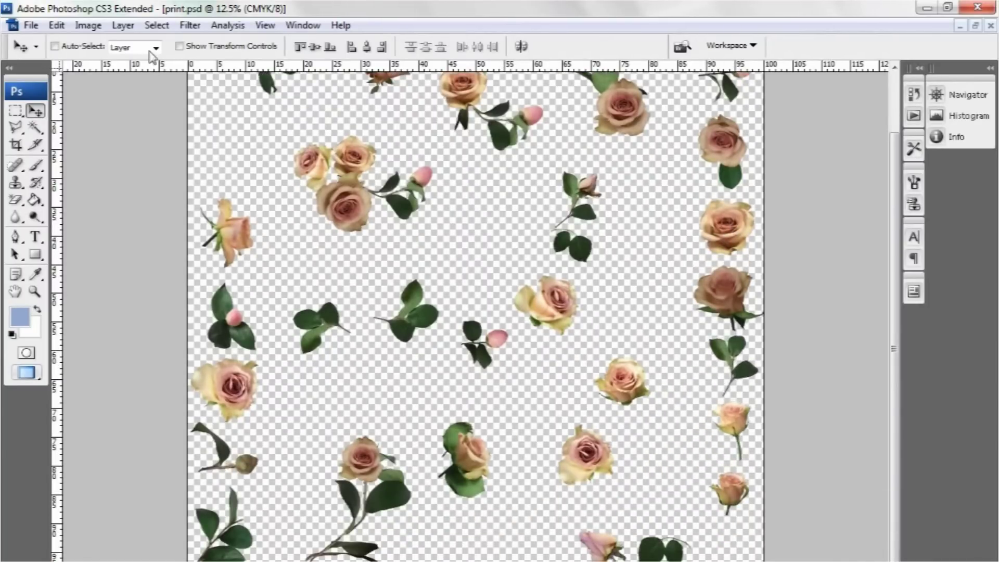
{"action": "left_click", "coordinate": [55, 46]}
{"action": "scroll", "coordinate": [513, 267], "scroll_direction": "up", "scroll_amount": 2}
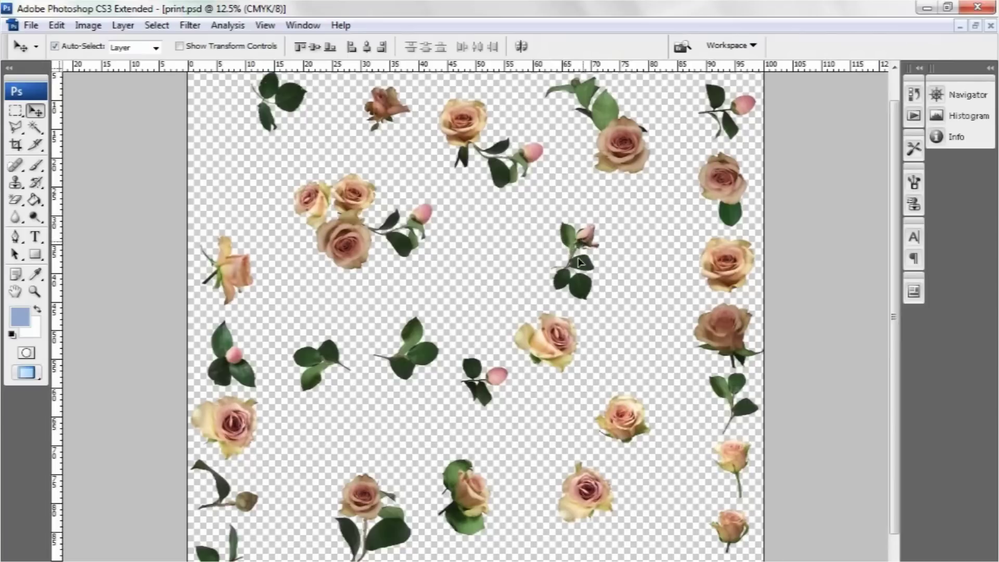
Place the rosebud sprig and a rotated, enlarged leaf pair beside the central rose.
{"action": "left_click_drag", "start_coordinate": [580, 262], "coordinate": [591, 340]}
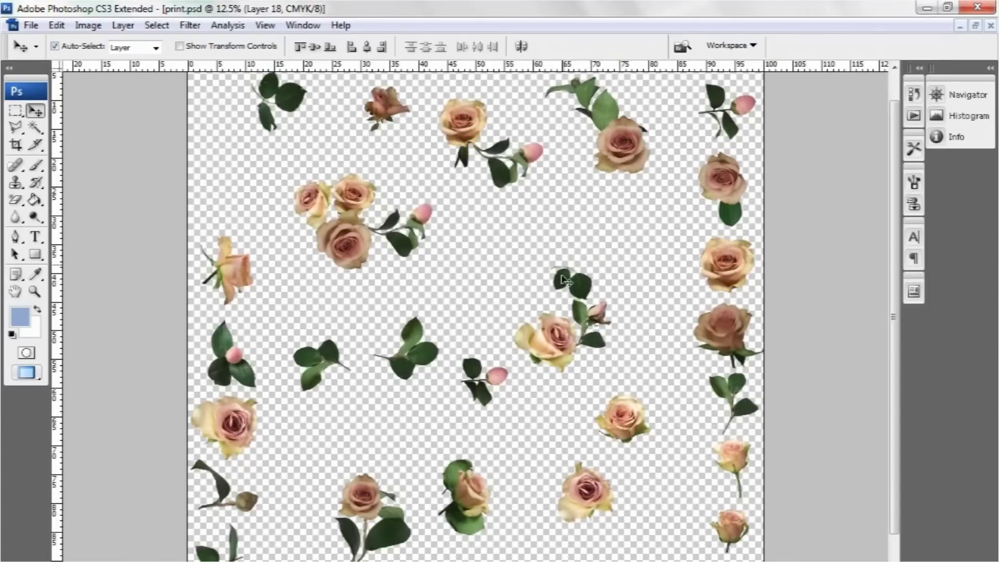
{"action": "left_click_drag", "start_coordinate": [566, 281], "coordinate": [482, 292]}
{"action": "key", "text": "ctrl+t"}
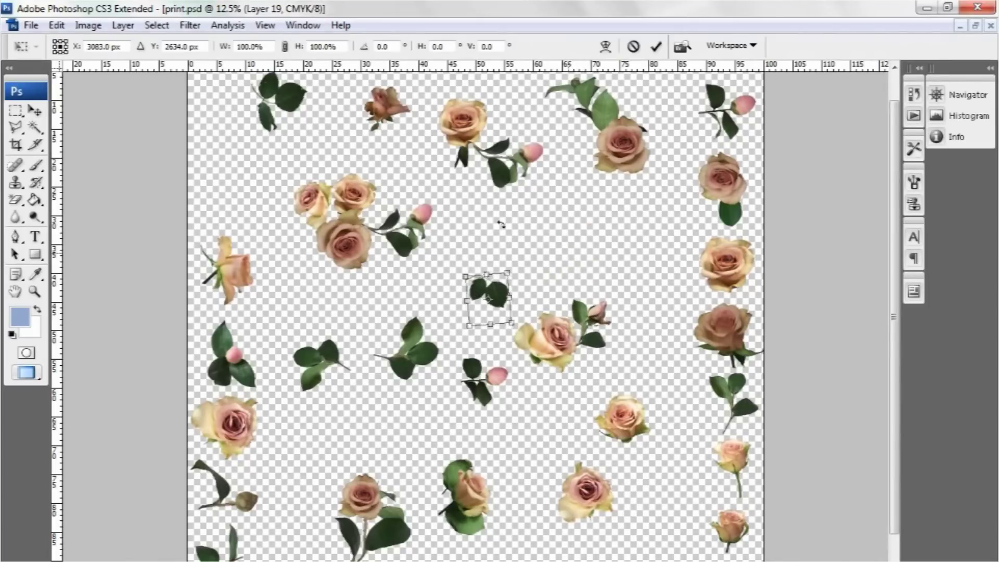
{"action": "left_click_drag", "start_coordinate": [500, 223], "coordinate": [451, 320]}
{"action": "left_click_drag", "start_coordinate": [513, 271], "coordinate": [539, 238]}
{"action": "key", "text": "Return"}
{"action": "left_click_drag", "start_coordinate": [505, 303], "coordinate": [526, 302]}
{"action": "left_click", "coordinate": [569, 244]}
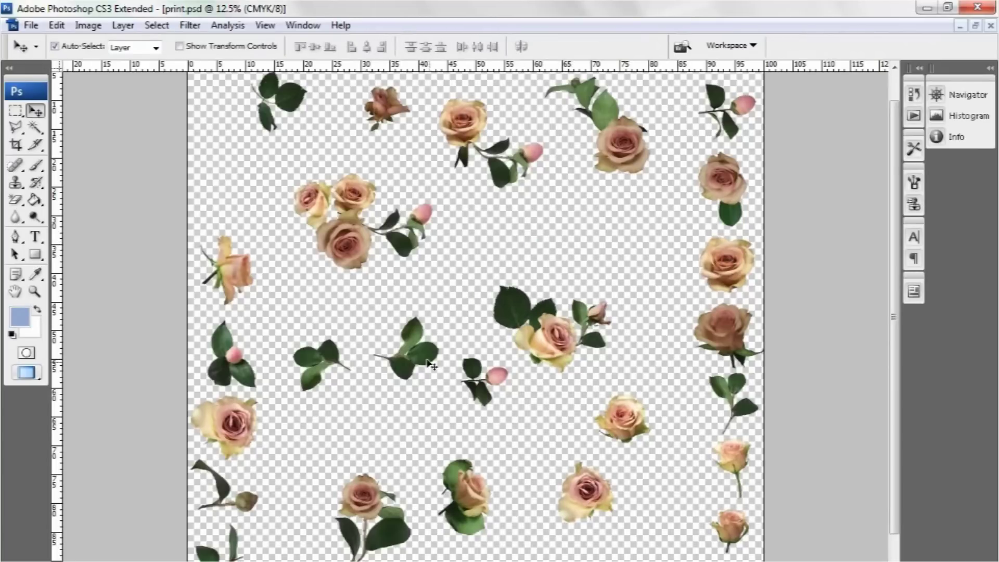
Rotate a second leaf pair about 50° beside the lower-right rose; move the bottom rose centre-left.
{"action": "left_click_drag", "start_coordinate": [416, 362], "coordinate": [593, 398]}
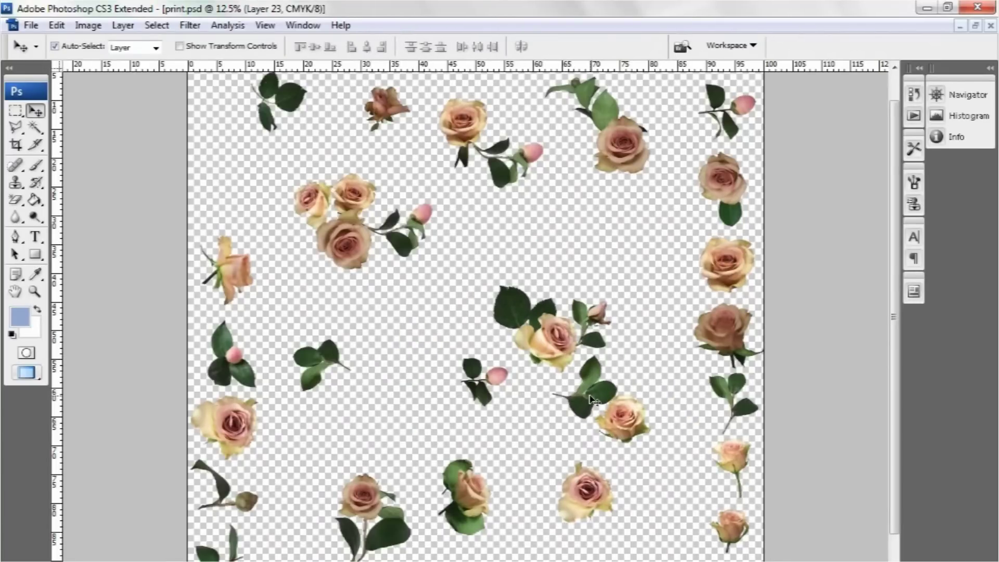
{"action": "key", "text": "ctrl+t"}
{"action": "left_click_drag", "start_coordinate": [658, 374], "coordinate": [634, 428]}
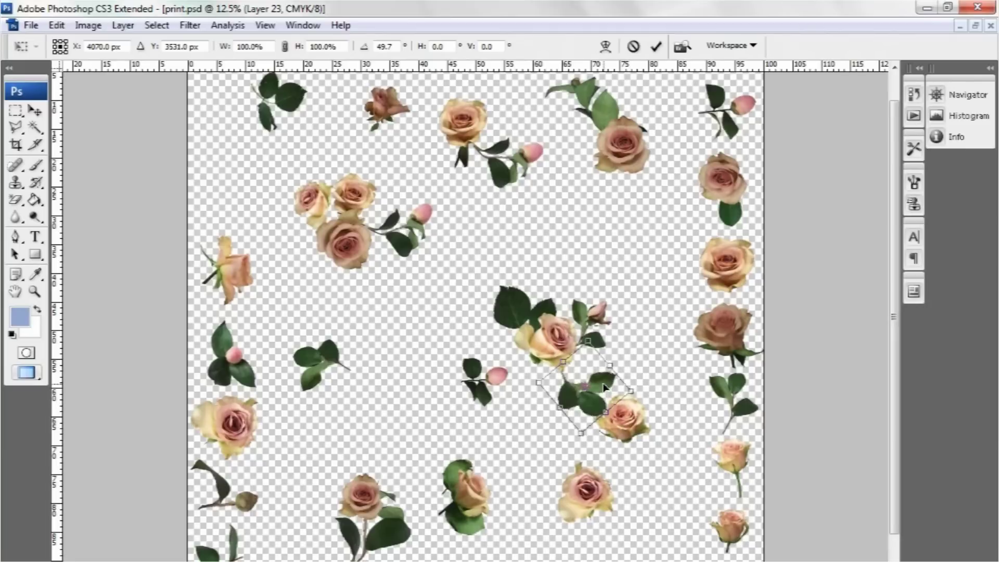
{"action": "left_click_drag", "start_coordinate": [605, 387], "coordinate": [603, 374]}
{"action": "key", "text": "Return"}
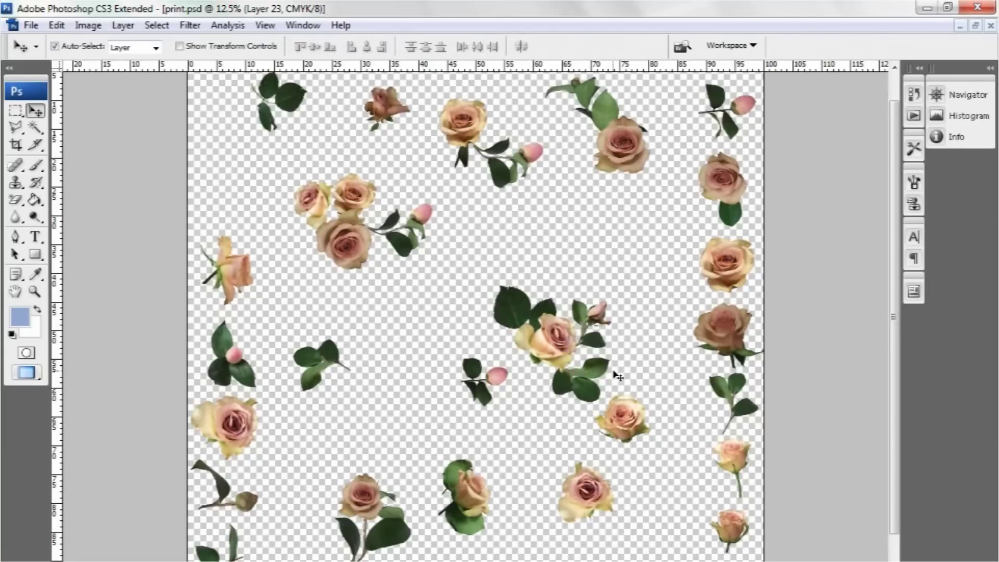
{"action": "left_click", "coordinate": [592, 499]}
{"action": "left_click_drag", "start_coordinate": [592, 499], "coordinate": [389, 403]}
Show the Layers panel with F7, scroll through its layers, and close it.
{"action": "key", "text": "F7"}
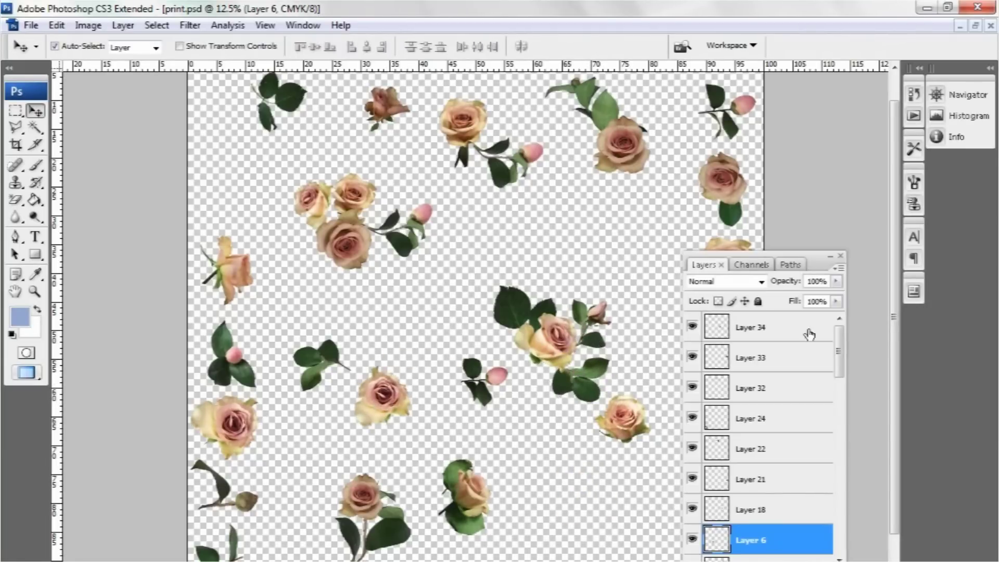
{"action": "left_click_drag", "start_coordinate": [844, 338], "coordinate": [843, 263]}
{"action": "left_click", "coordinate": [841, 256]}
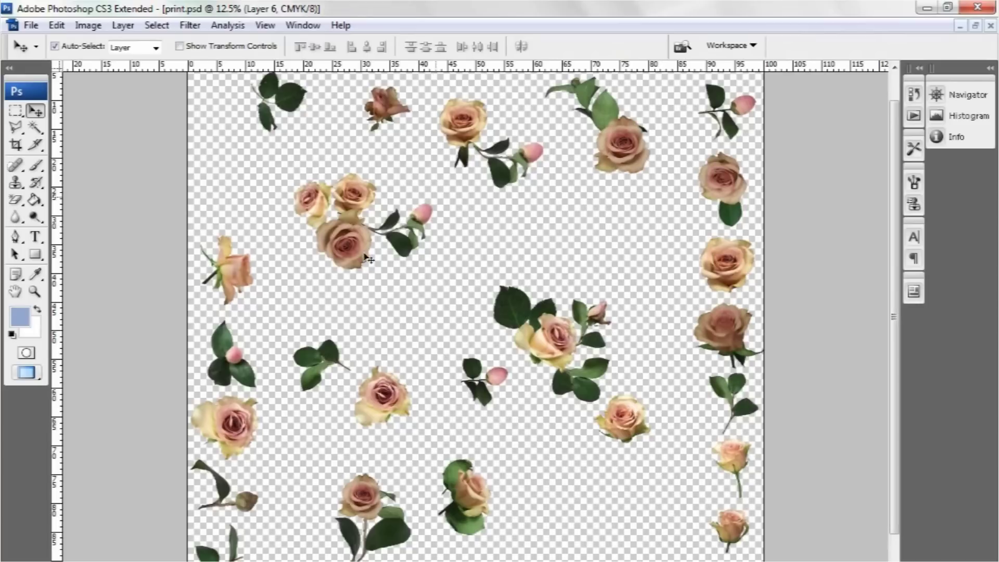
Close print.psd, discarding its unsaved changes.
{"action": "left_click", "coordinate": [990, 25]}
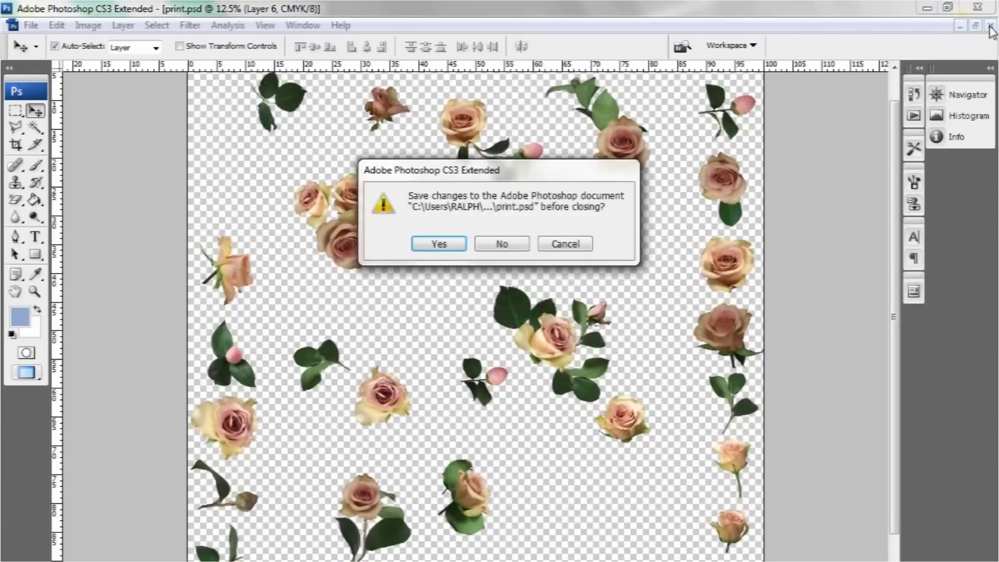
{"action": "left_click", "coordinate": [527, 244]}
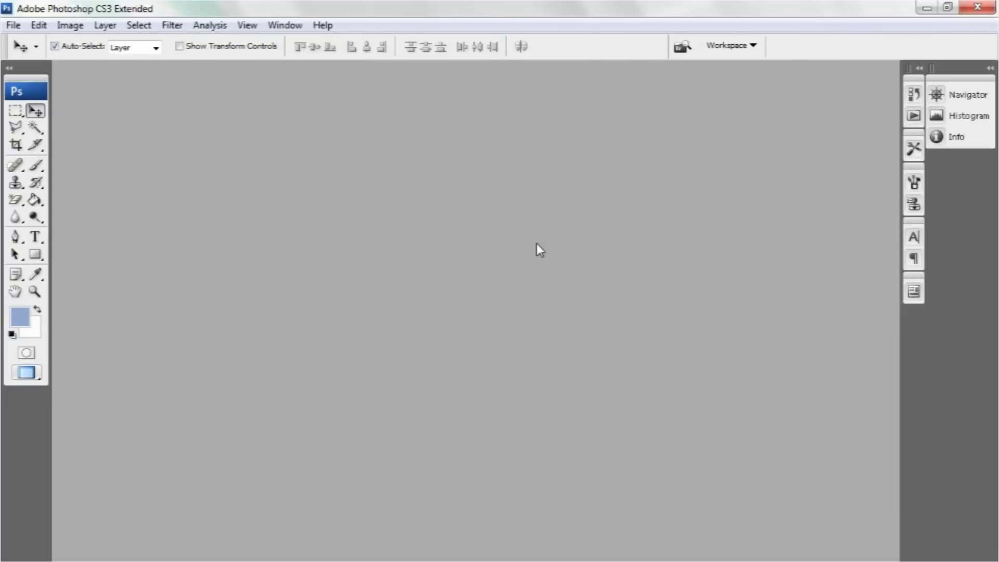